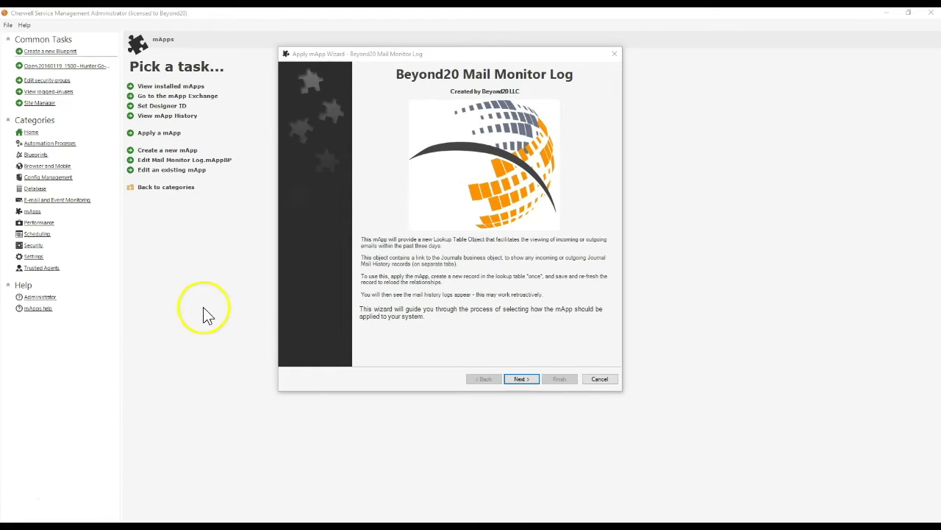
# Accept the license terms of the Beyond20 Mail Monitor Log mApp and continue to the Journal child items' merge actions.
pyautogui.click(351, 217)
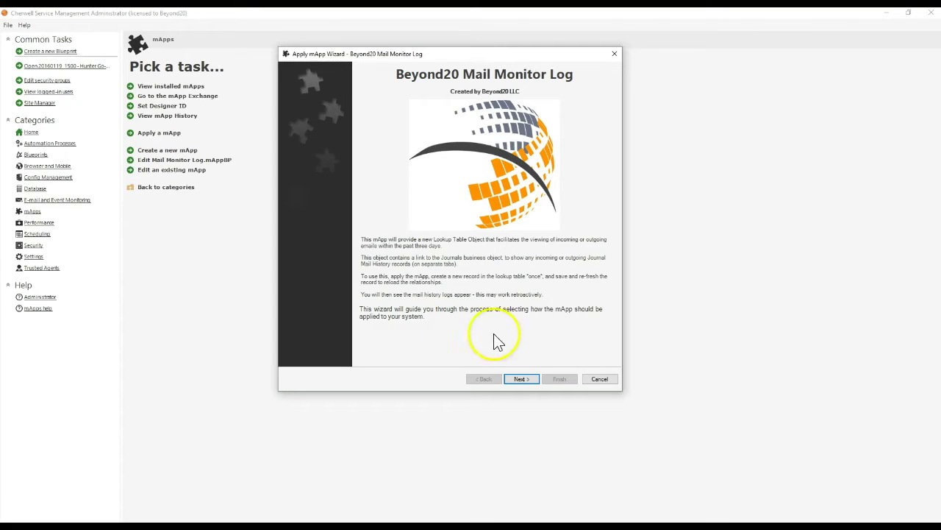
pyautogui.click(522, 378)
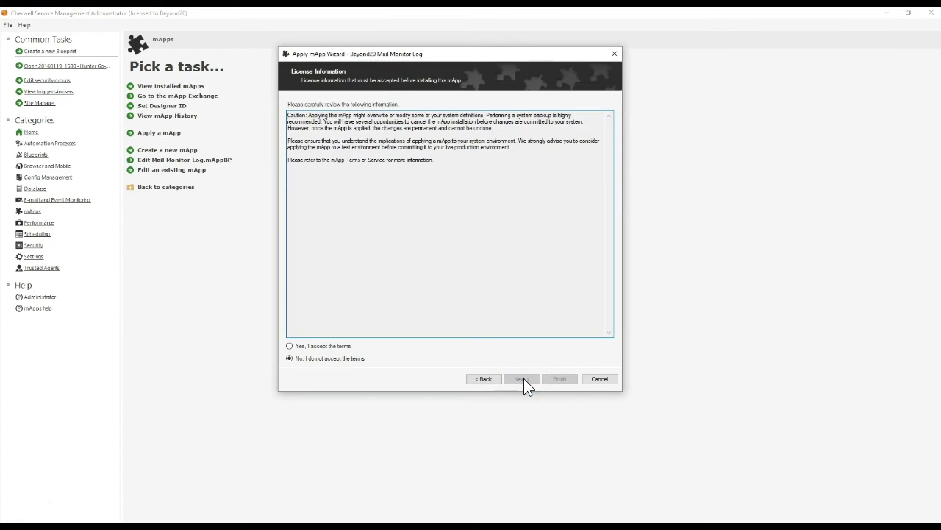
pyautogui.click(328, 346)
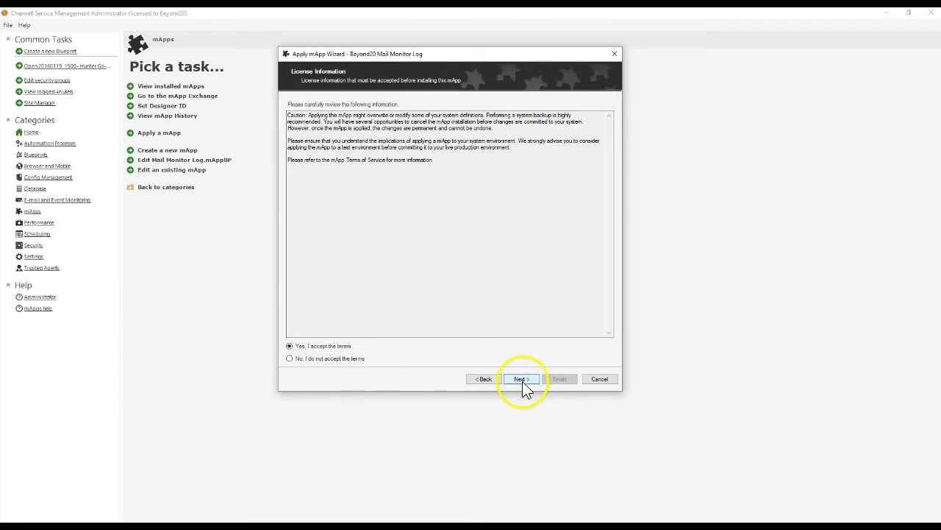
pyautogui.click(522, 379)
pyautogui.click(509, 381)
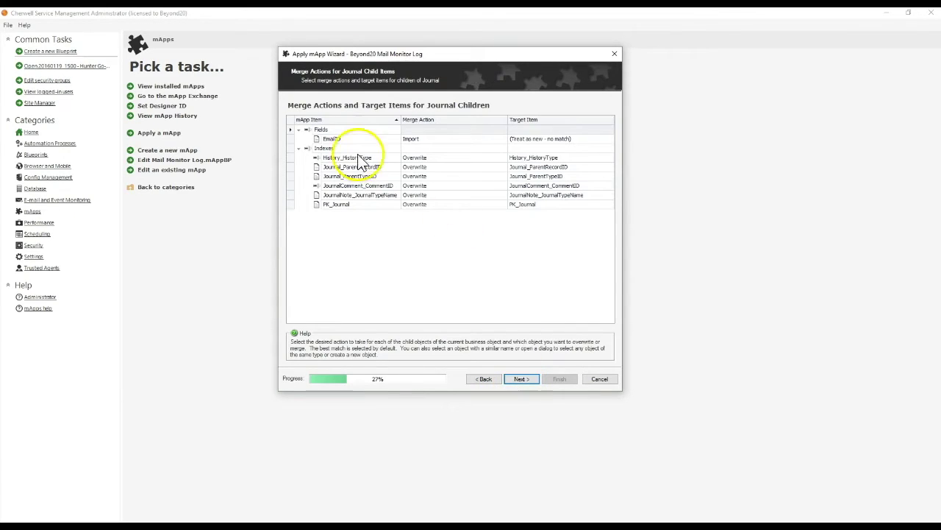
# Review the merge actions and target items for the Journal's EmailID field and indexes, and proceed to the summary of changes.
pyautogui.click(329, 138)
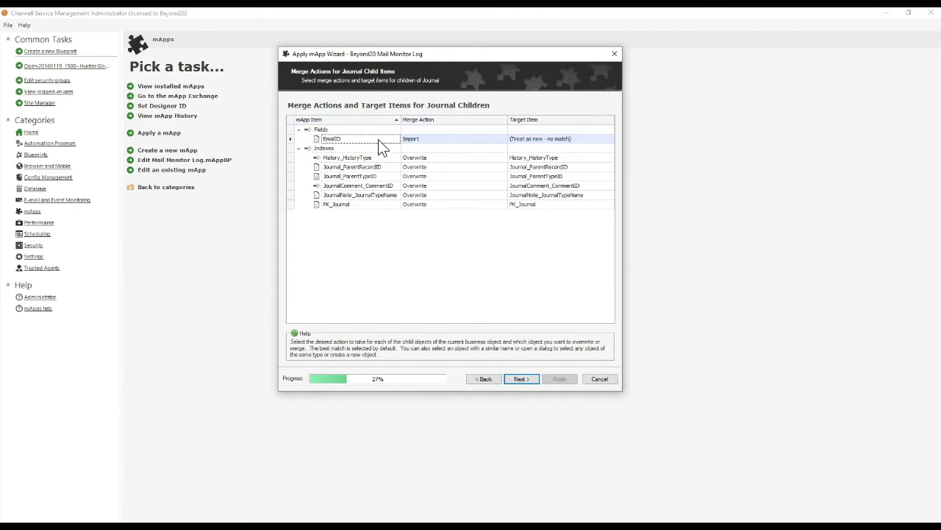
pyautogui.moveTo(381, 147)
pyautogui.mouseDown()
pyautogui.moveTo(326, 136)
pyautogui.moveTo(329, 146)
pyautogui.mouseUp()
pyautogui.click(421, 147)
pyautogui.click(413, 146)
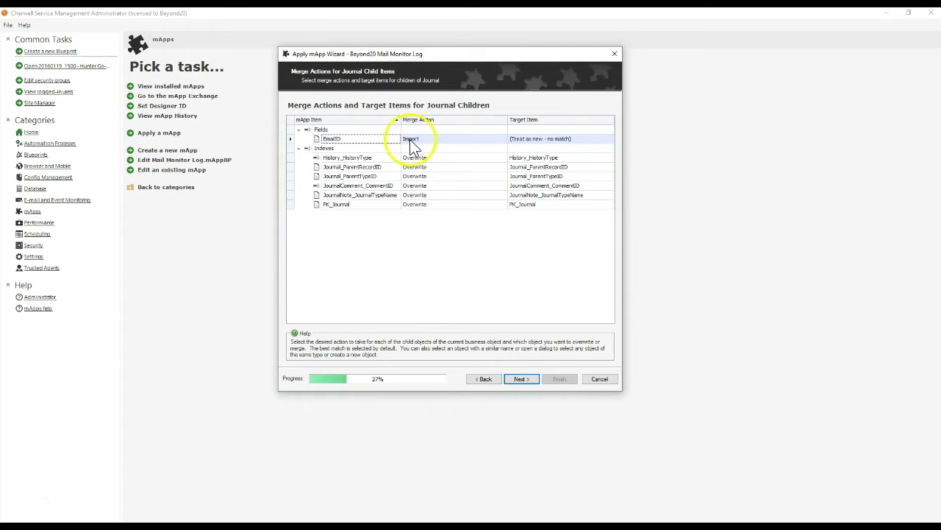
pyautogui.click(360, 158)
pyautogui.click(358, 167)
pyautogui.click(357, 176)
pyautogui.click(355, 186)
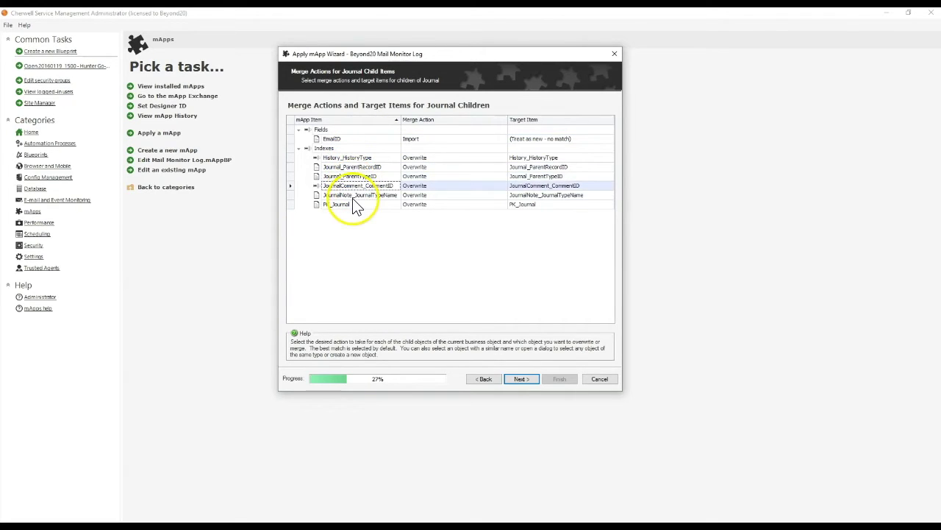
pyautogui.click(355, 195)
pyautogui.click(356, 204)
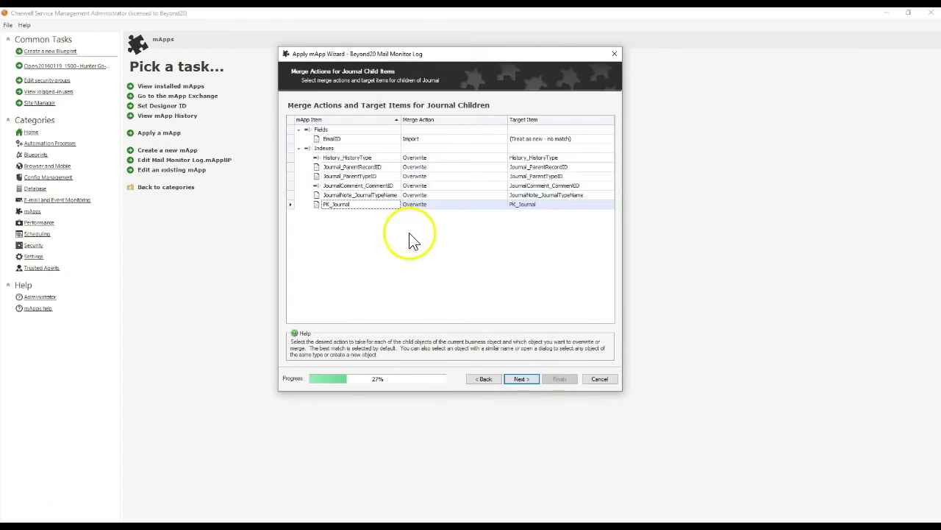
pyautogui.click(299, 148)
pyautogui.click(299, 149)
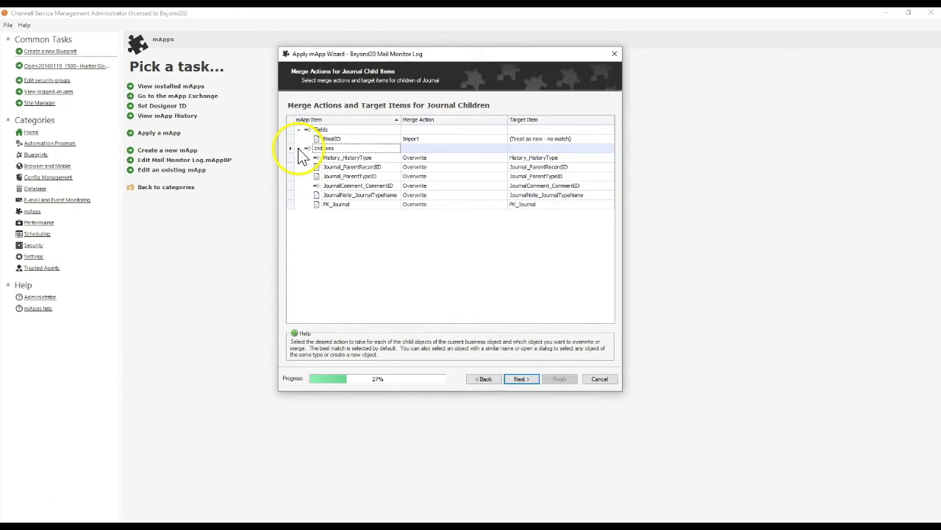
pyautogui.click(522, 379)
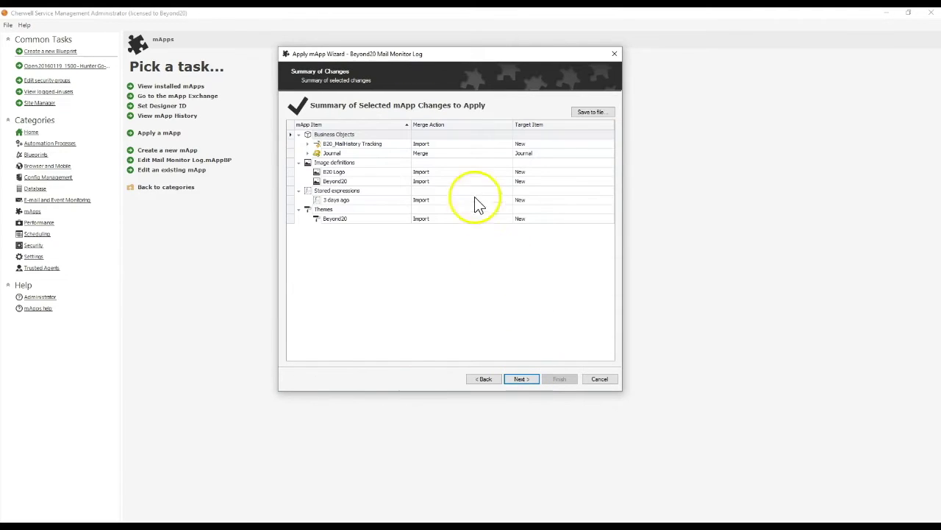
# Examine the summary's business objects, image definitions, stored expressions and themes that the mApp will import or merge.
pyautogui.click(292, 163)
pyautogui.click(335, 172)
pyautogui.click(333, 180)
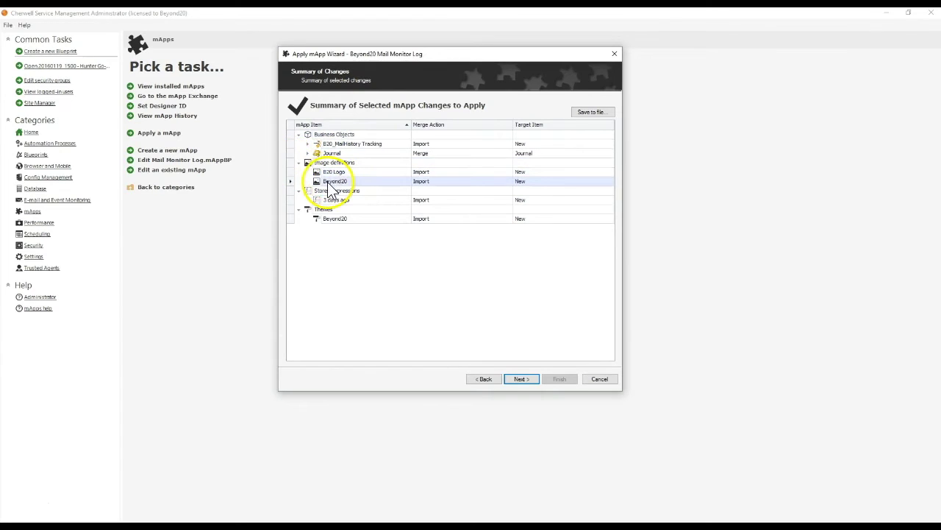
pyautogui.click(290, 162)
pyautogui.click(333, 144)
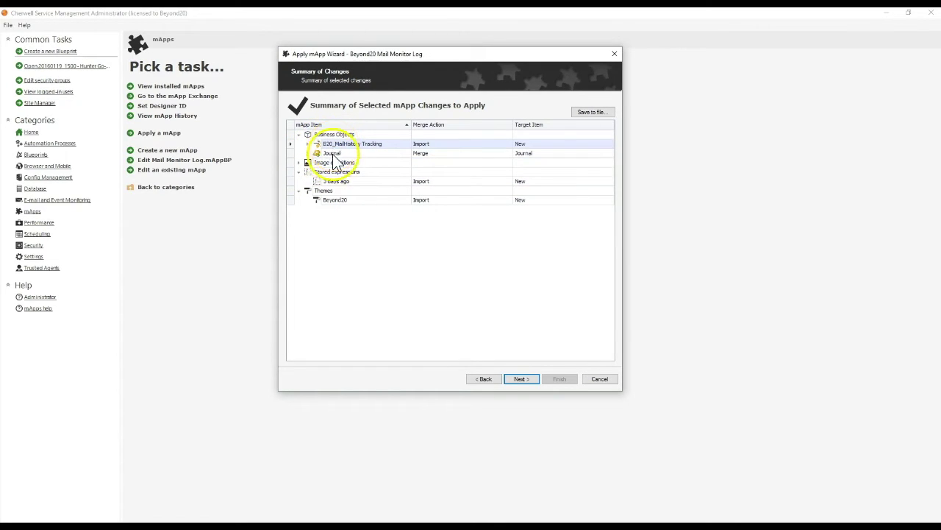
pyautogui.click(301, 191)
pyautogui.click(328, 182)
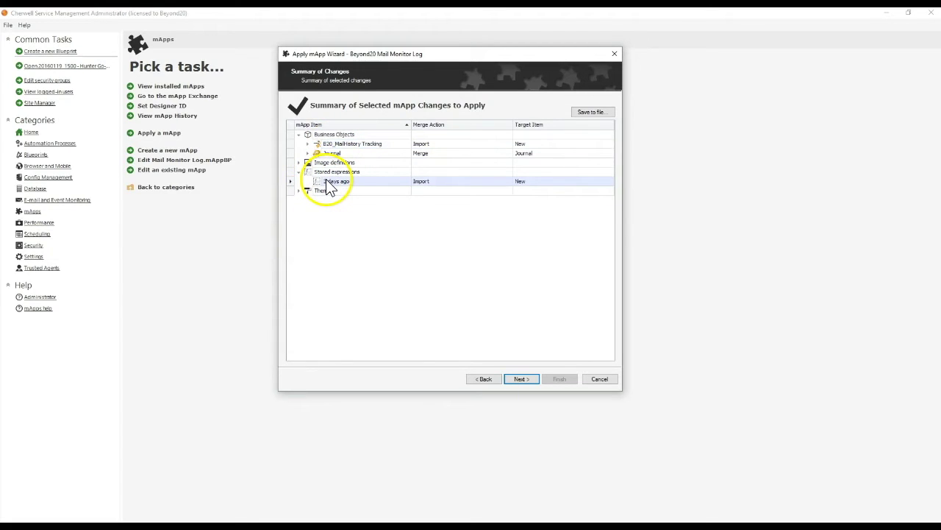
pyautogui.click(315, 154)
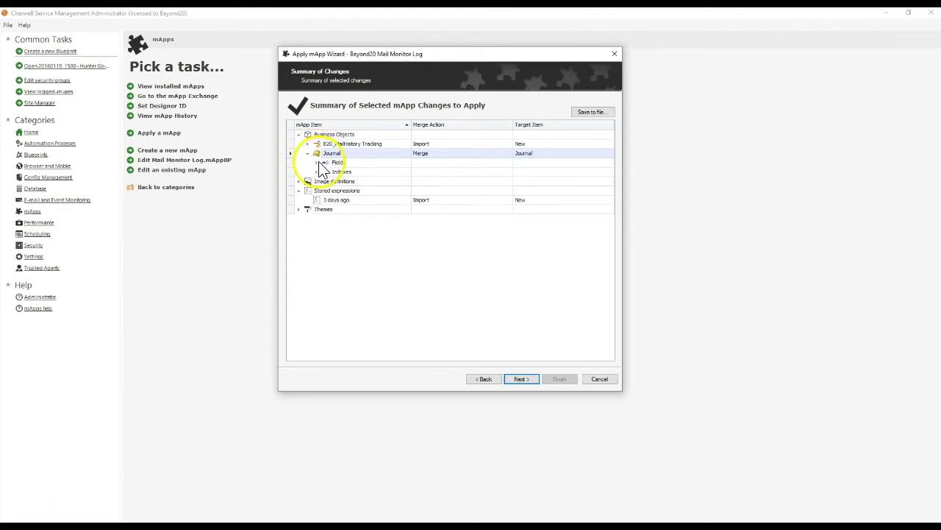
pyautogui.click(319, 162)
pyautogui.click(318, 162)
pyautogui.click(307, 153)
pyautogui.click(327, 144)
pyautogui.click(470, 308)
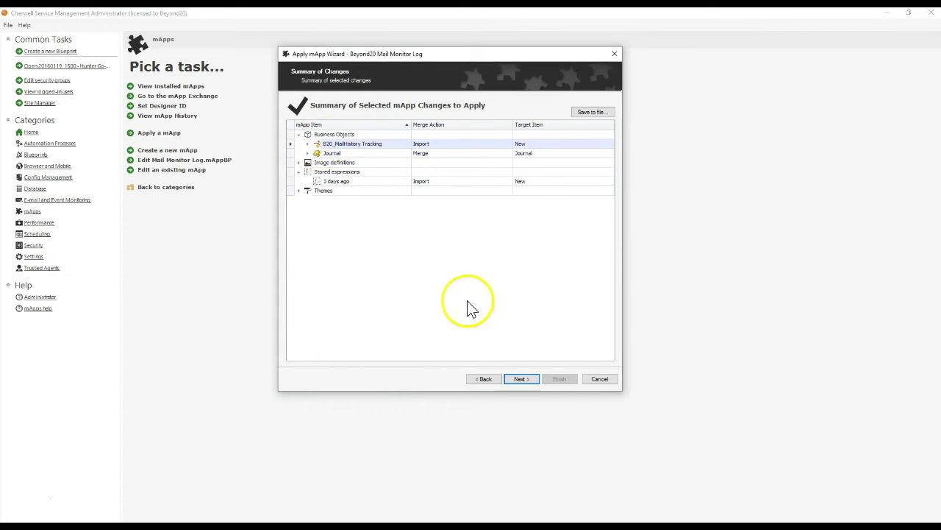
# Finish the Apply mApp wizard and bring the mApp changes into a new blueprint.
pyautogui.click(519, 378)
pyautogui.click(557, 380)
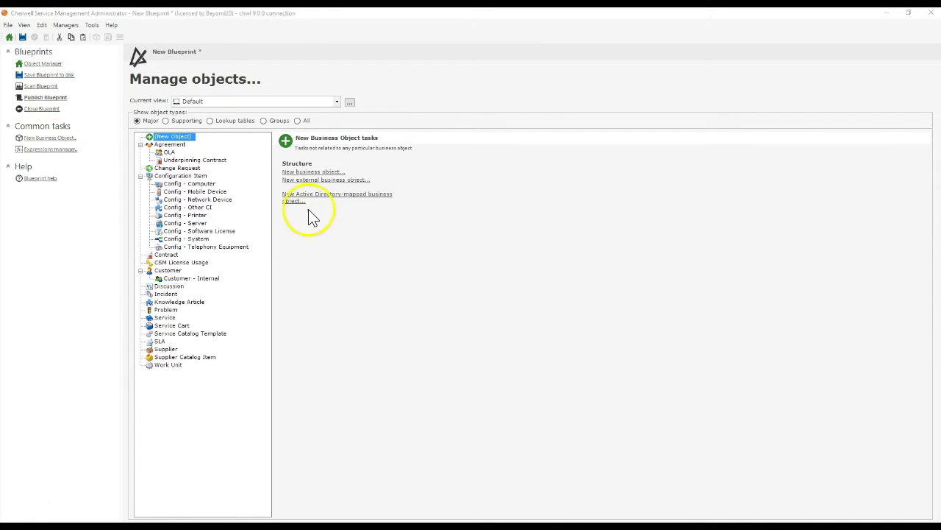
pyautogui.click(530, 356)
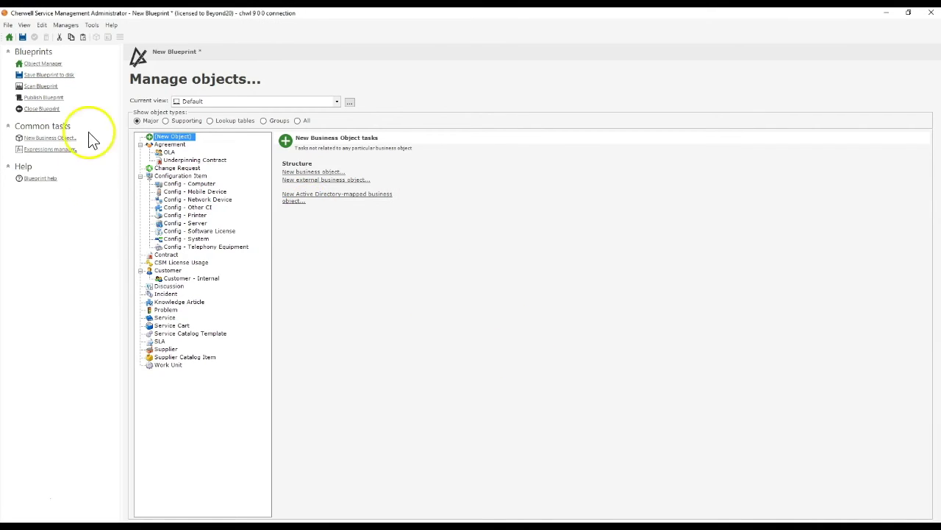
# Inspect the form of the B20_MailHistory Tracking lookup table and return to the object manager.
pyautogui.click(210, 121)
pyautogui.click(173, 151)
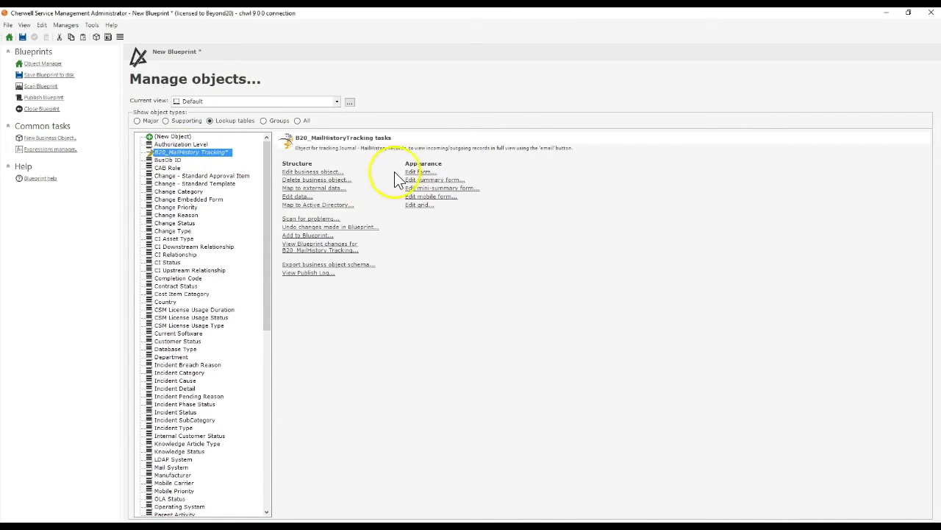
pyautogui.click(298, 171)
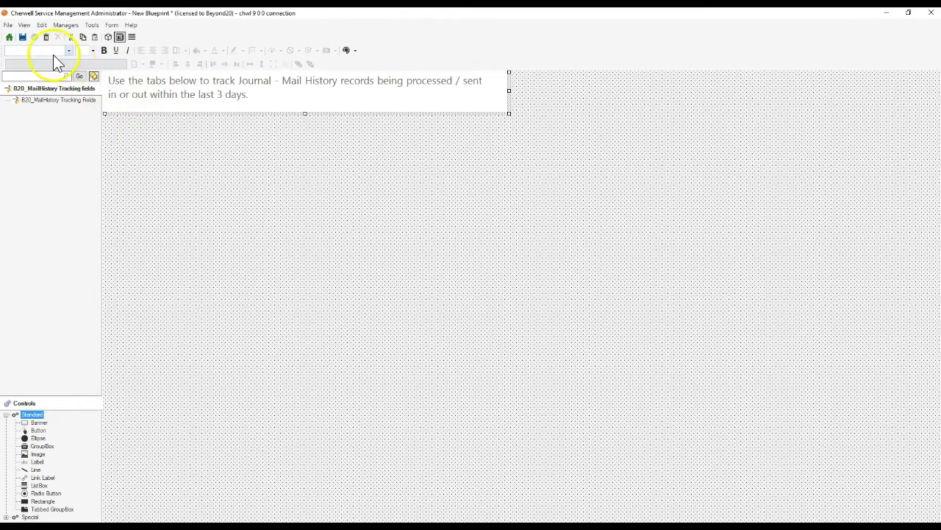
pyautogui.click(7, 39)
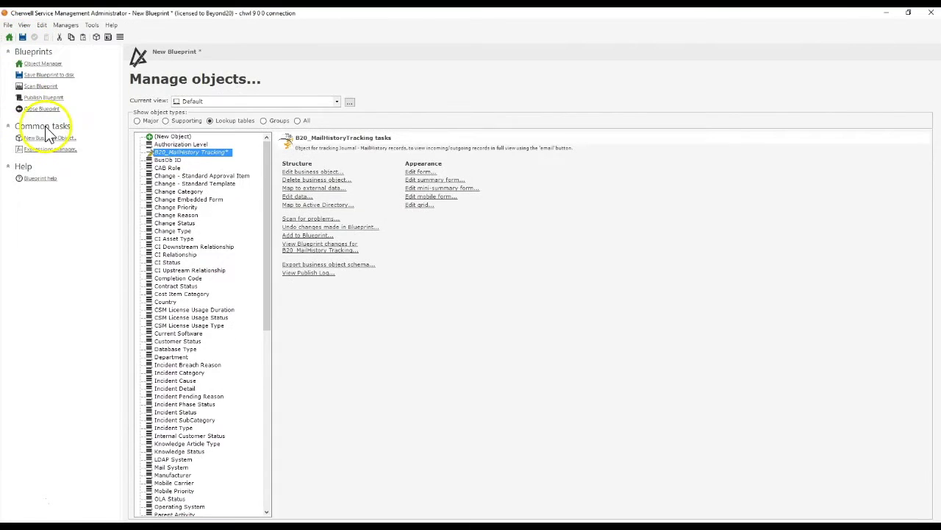
# Publish the blueprint to the live system with the default publishing options.
pyautogui.click(38, 98)
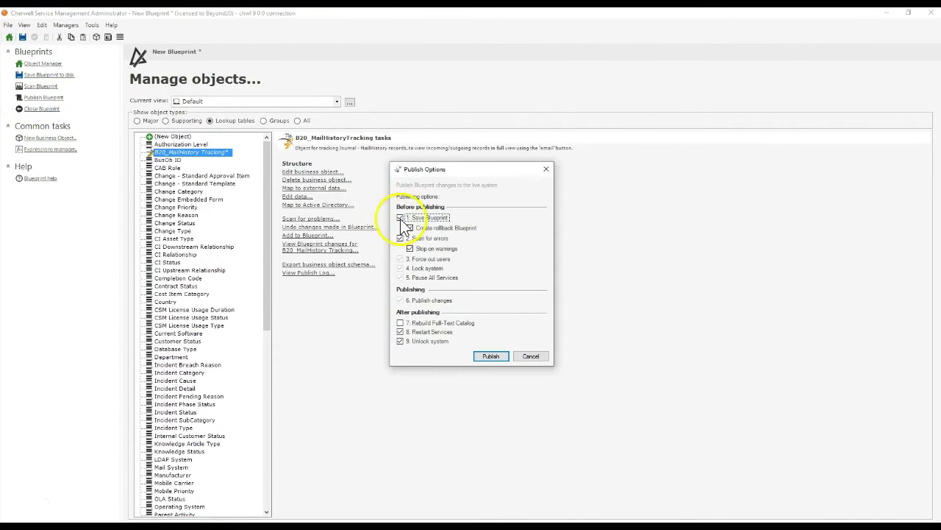
pyautogui.click(490, 354)
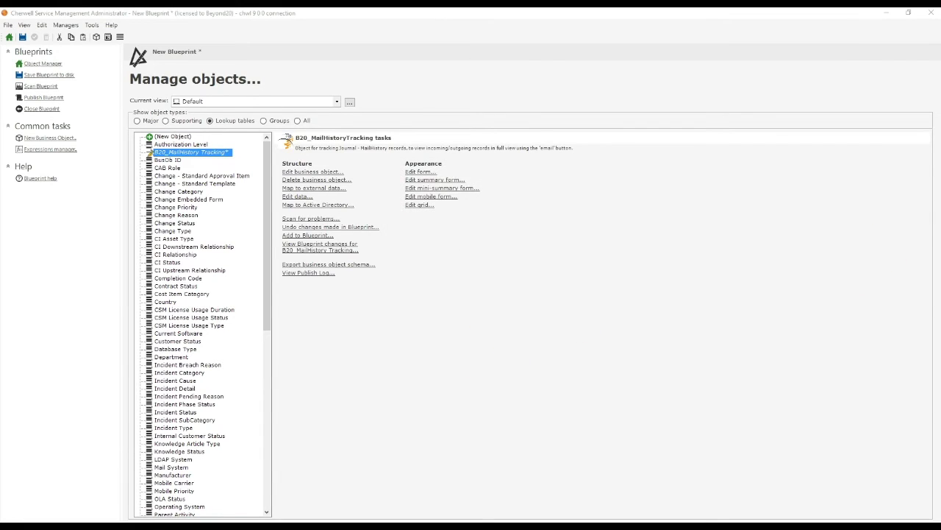
pyautogui.moveTo(740, 87); pyautogui.dragTo(142, 84)
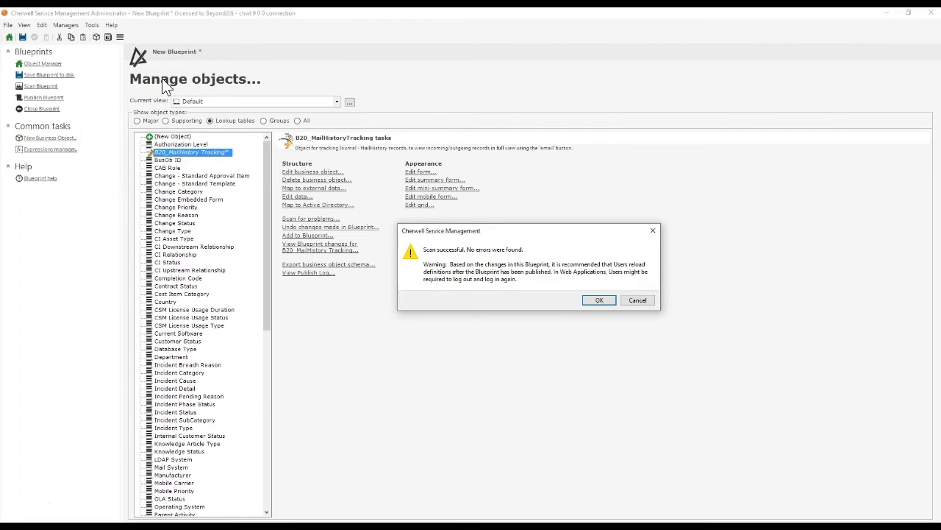
pyautogui.click(598, 300)
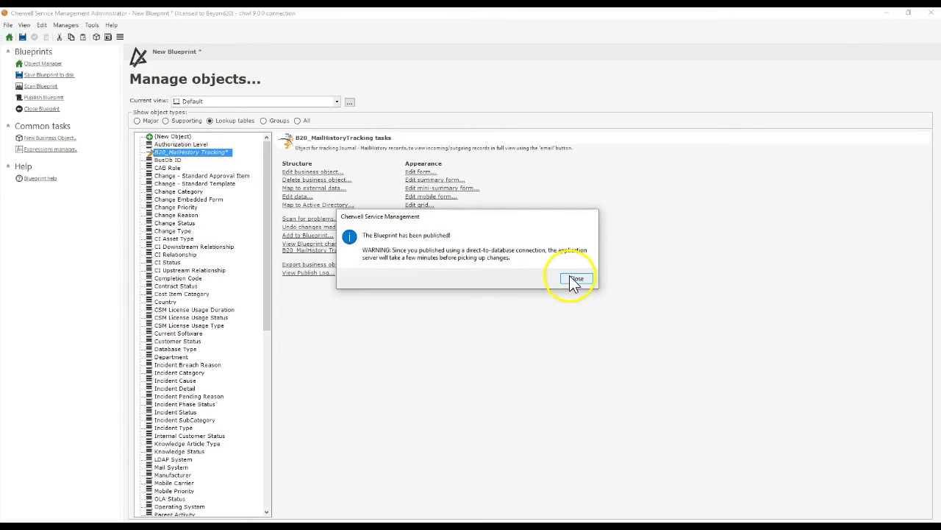
pyautogui.click(570, 277)
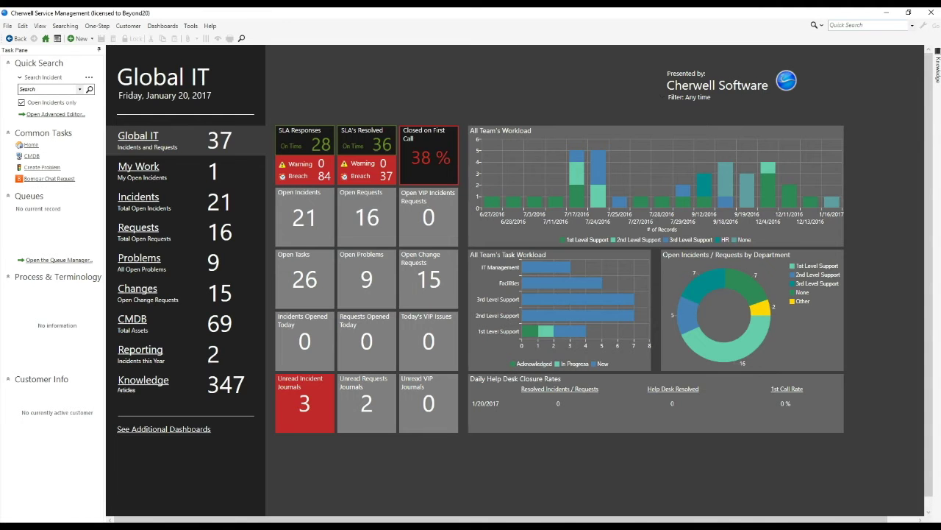
# In the Cherwell Service Management client, reload the definitions and open the B20_MailHistory Tracking table in Table Management.
pyautogui.click(211, 26)
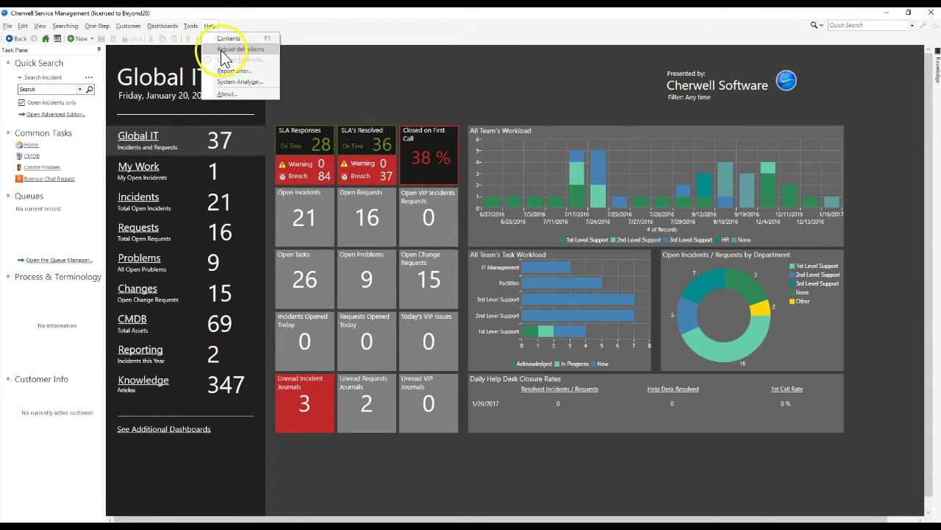
pyautogui.click(227, 49)
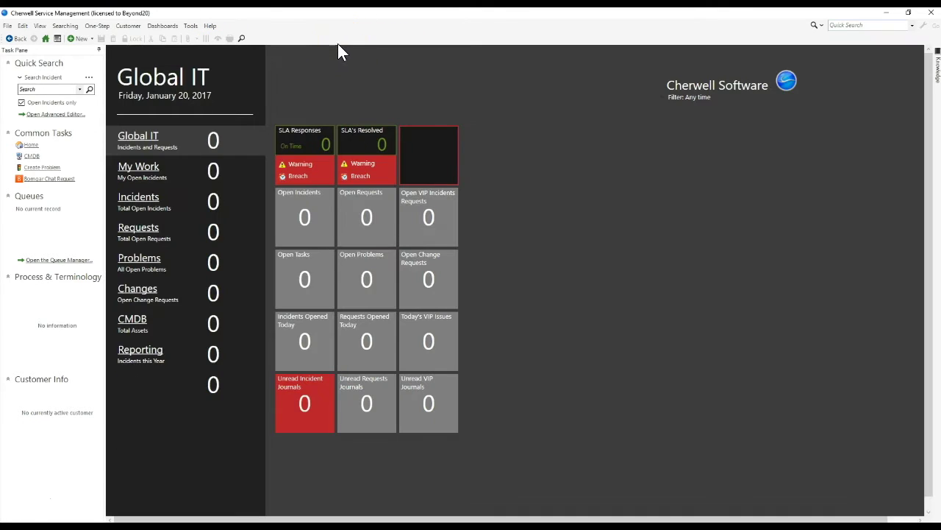
pyautogui.click(190, 26)
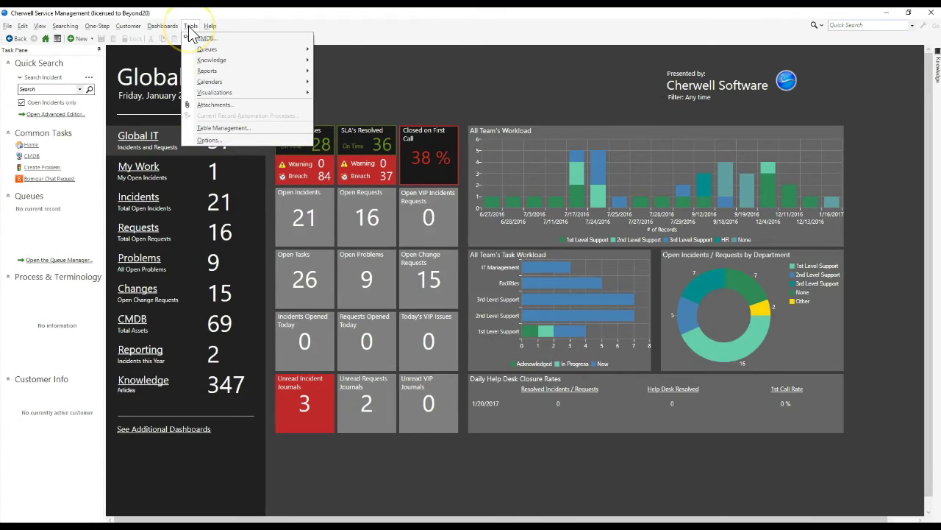
pyautogui.click(225, 129)
pyautogui.click(184, 69)
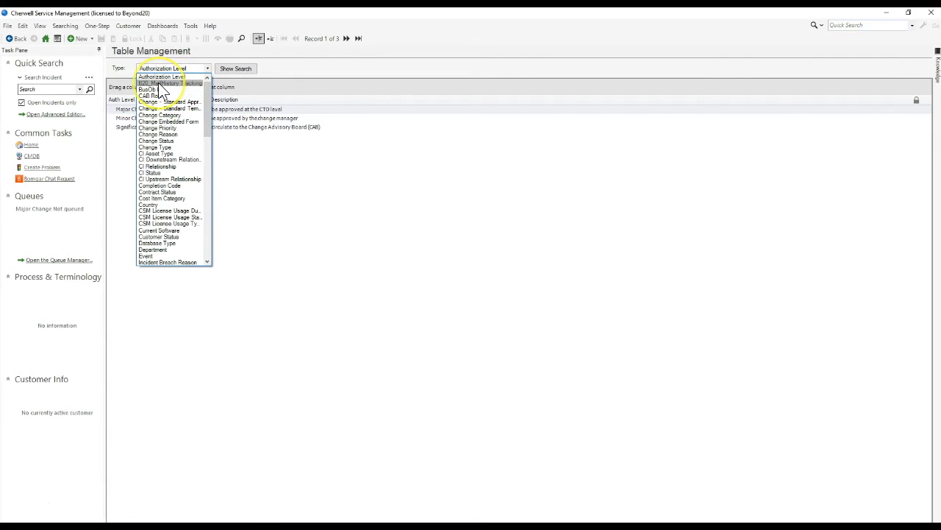
pyautogui.click(158, 83)
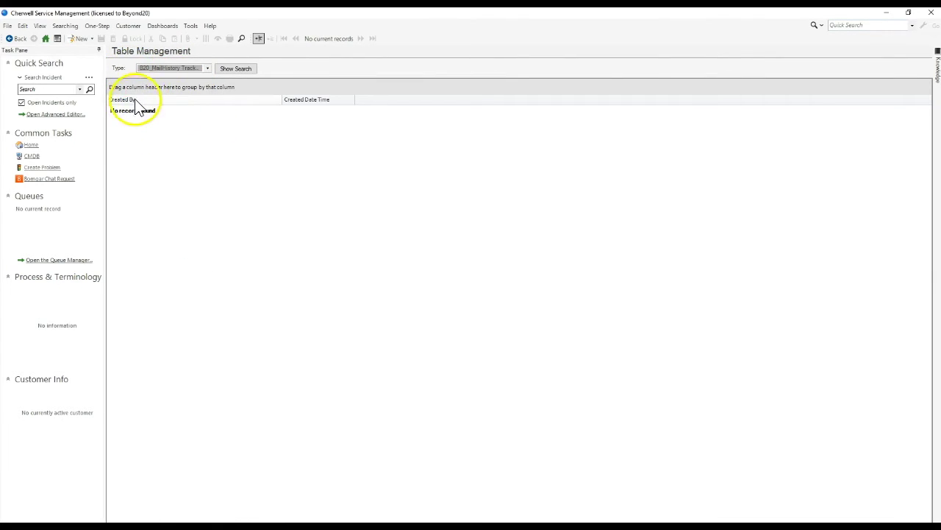
# Create and save a new B20_MailHistory Tracking record, and refresh it to load its related mail history.
pyautogui.click(67, 38)
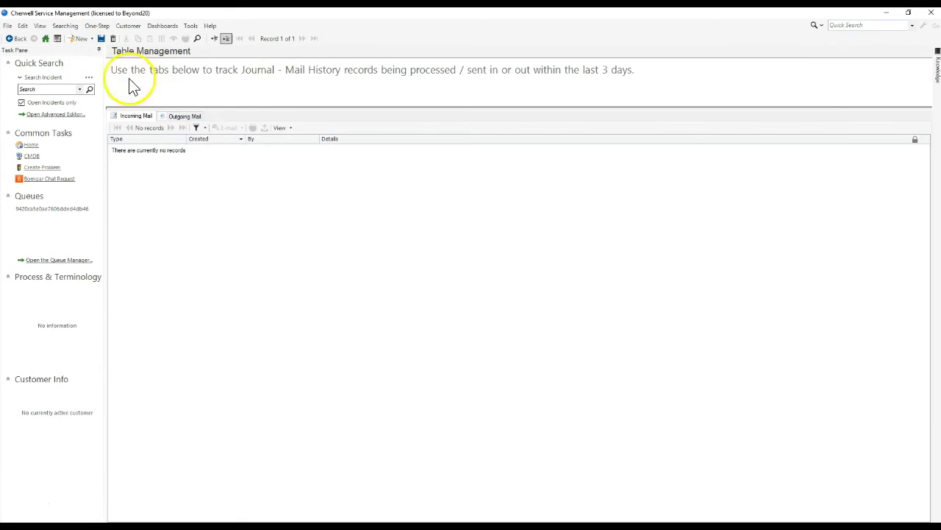
pyautogui.click(101, 39)
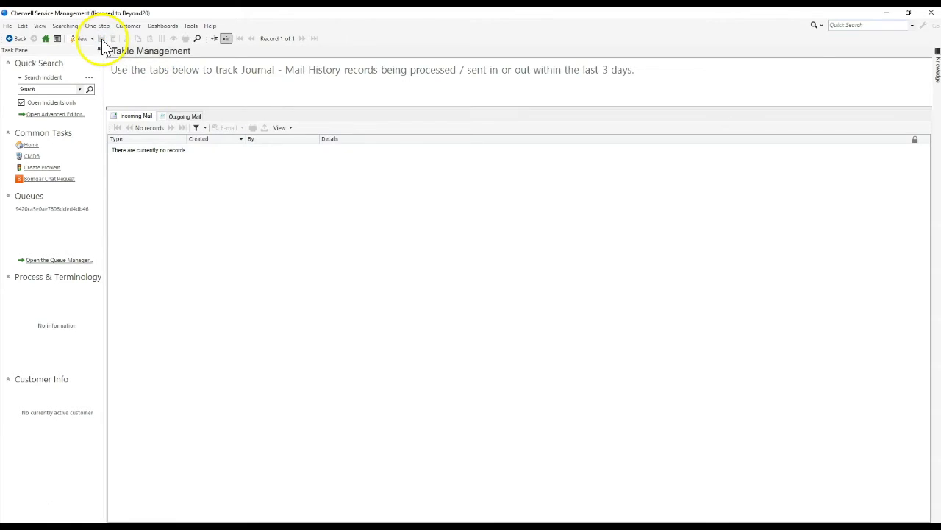
pyautogui.click(39, 25)
pyautogui.moveTo(25, 31)
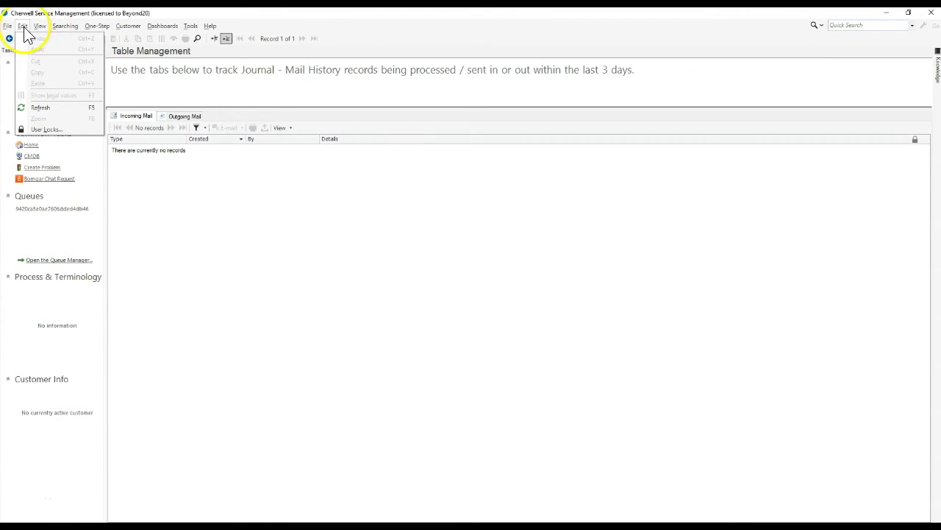
pyautogui.click(53, 105)
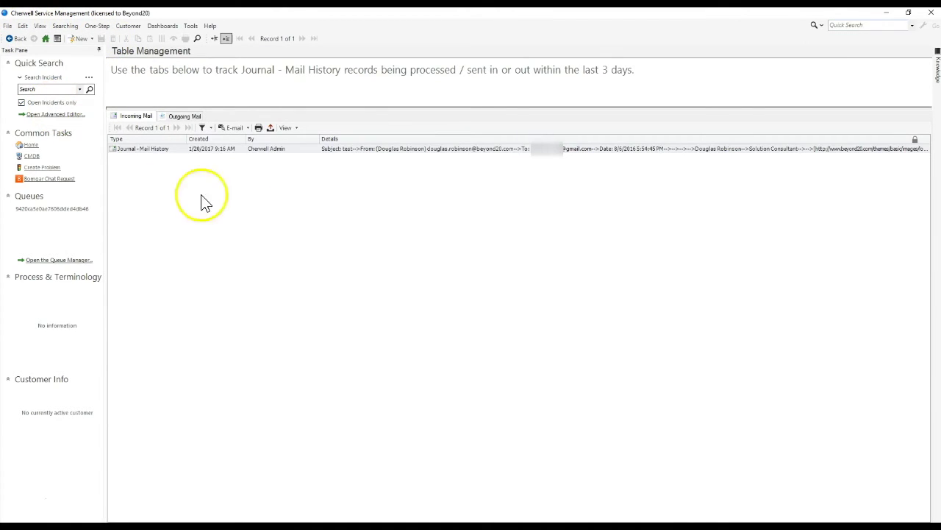
# Open the Journal - Mail History record in the incoming mail list to view its details.
pyautogui.doubleClick(351, 150)
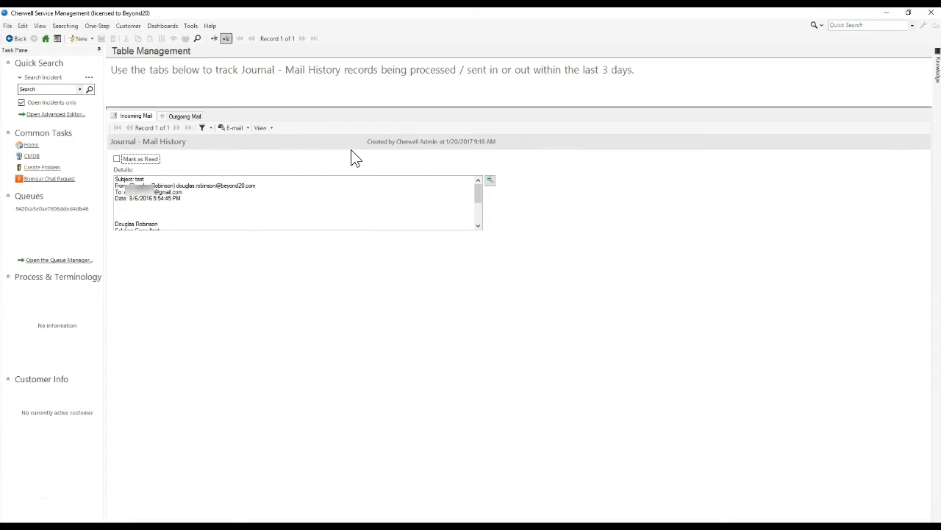
# Read through the Details text of the Journal - Mail History record and return to the incoming mail list.
pyautogui.click(288, 190)
pyautogui.scroll(-3, 282, 197)
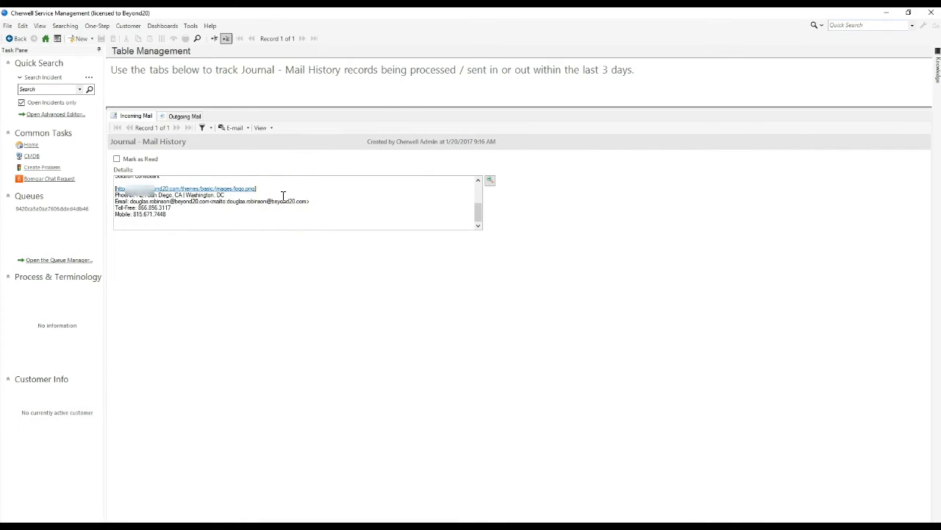
pyautogui.scroll(3, 282, 197)
pyautogui.click(259, 127)
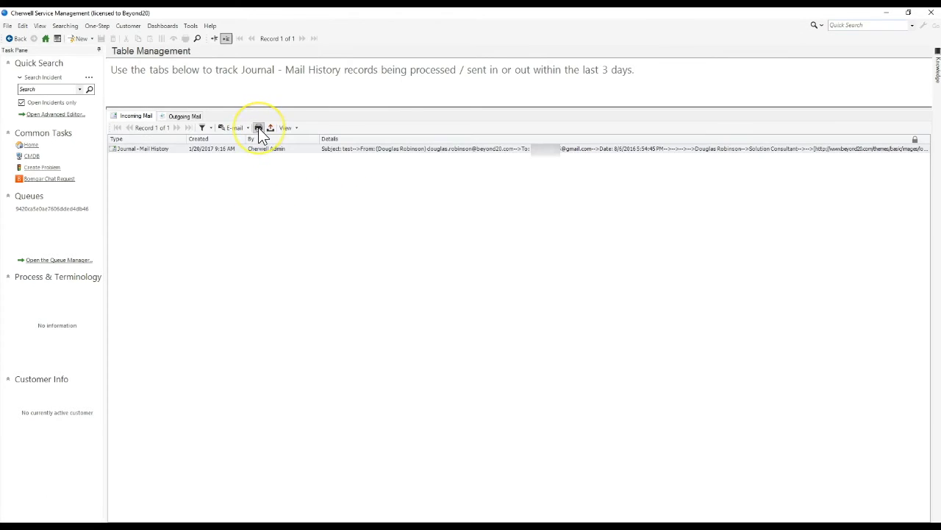
# Open the original e-mail message attached to the incoming Journal - Mail History record and position its window for reading.
pyautogui.click(255, 149)
pyautogui.click(250, 149)
pyautogui.click(234, 128)
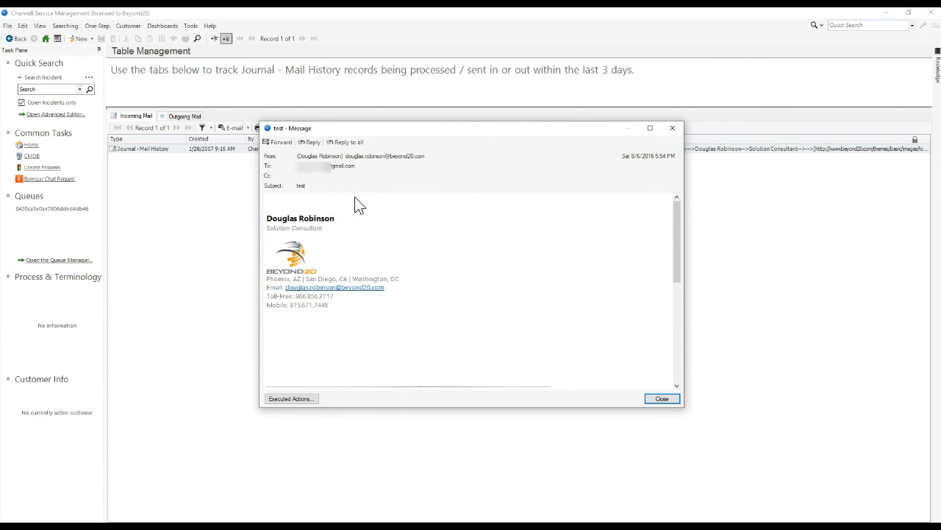
pyautogui.moveTo(332, 128); pyautogui.dragTo(272, 179)
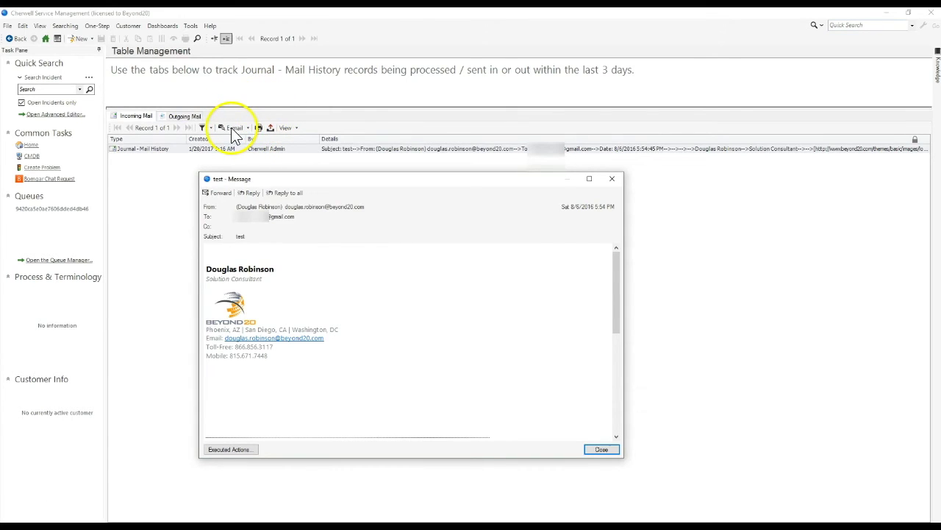
pyautogui.moveTo(272, 183); pyautogui.dragTo(325, 158)
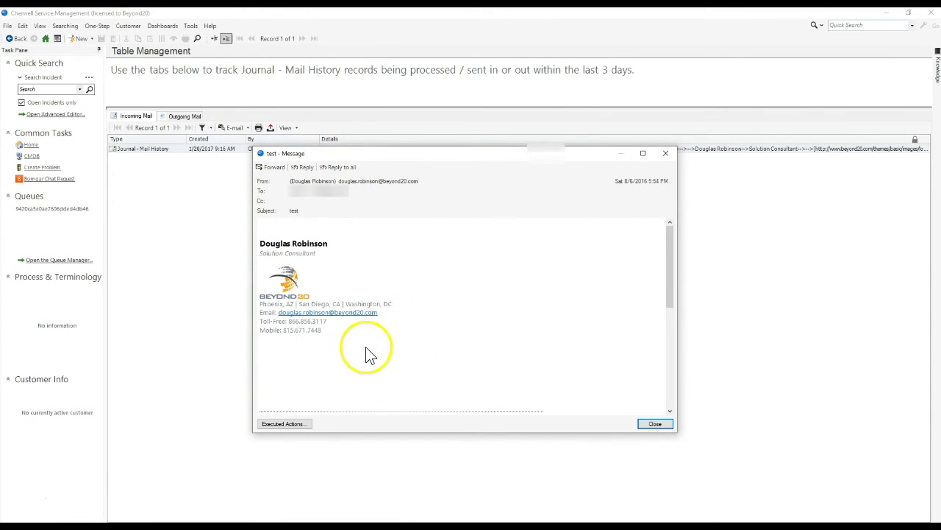
# Open the message's executed actions and examine the details of the Create new Incident action and the failed Save action.
pyautogui.click(294, 425)
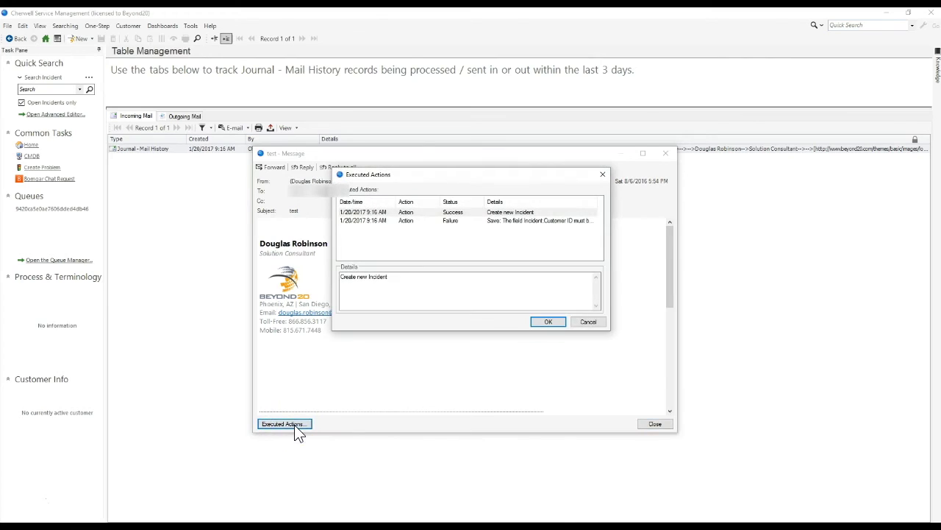
pyautogui.click(482, 212)
pyautogui.moveTo(474, 176); pyautogui.dragTo(465, 86)
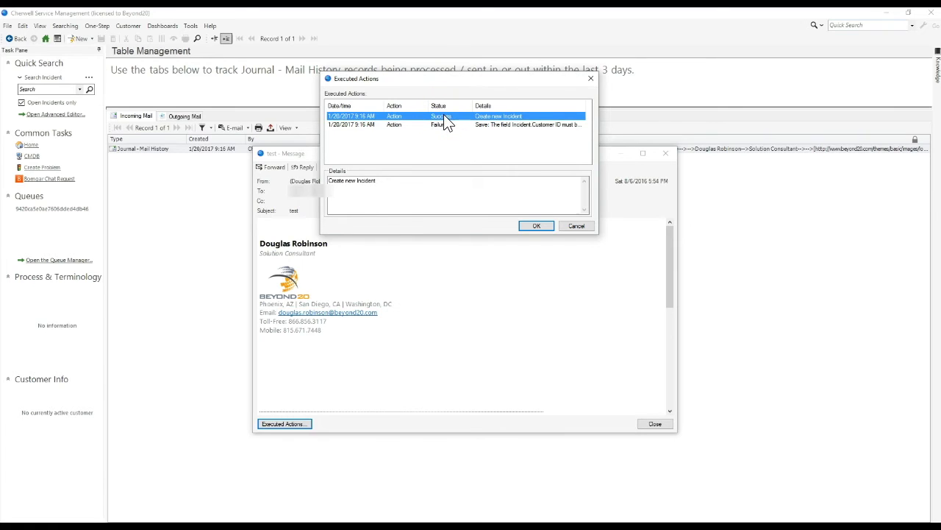
pyautogui.click(481, 125)
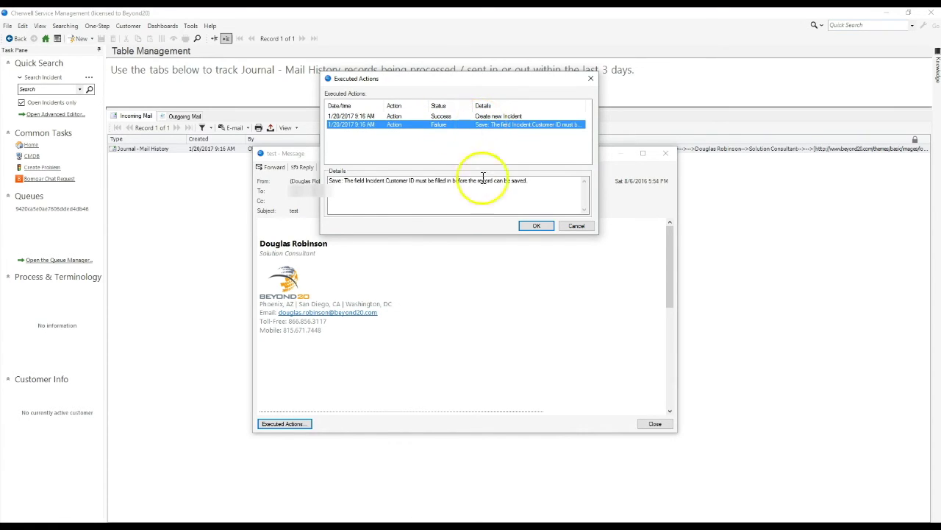
pyautogui.moveTo(536, 181); pyautogui.dragTo(326, 180)
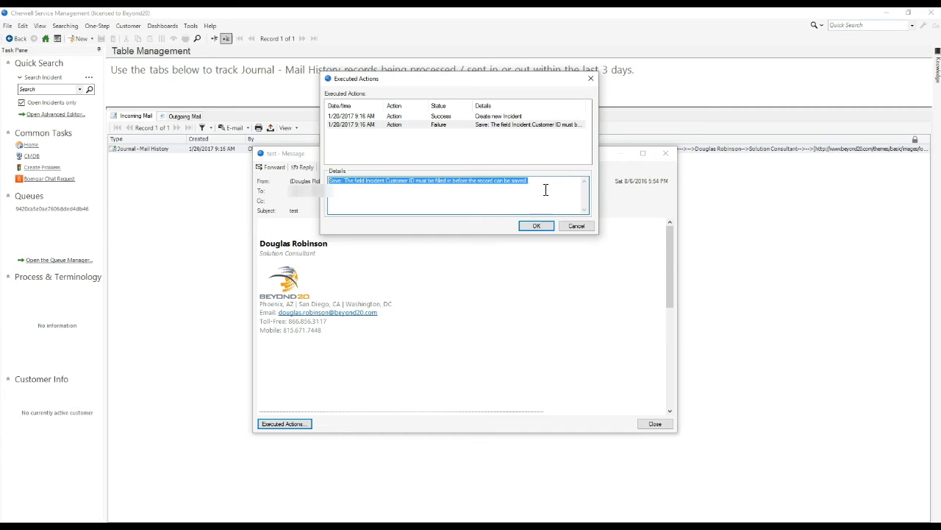
pyautogui.moveTo(546, 191); pyautogui.dragTo(348, 186)
# Switch to Cherwell Service Management Administrator and open the Demo Monitoring e-mail monitor for editing from the E-mail and Event Monitoring Manager.
pyautogui.moveTo(426, 525)
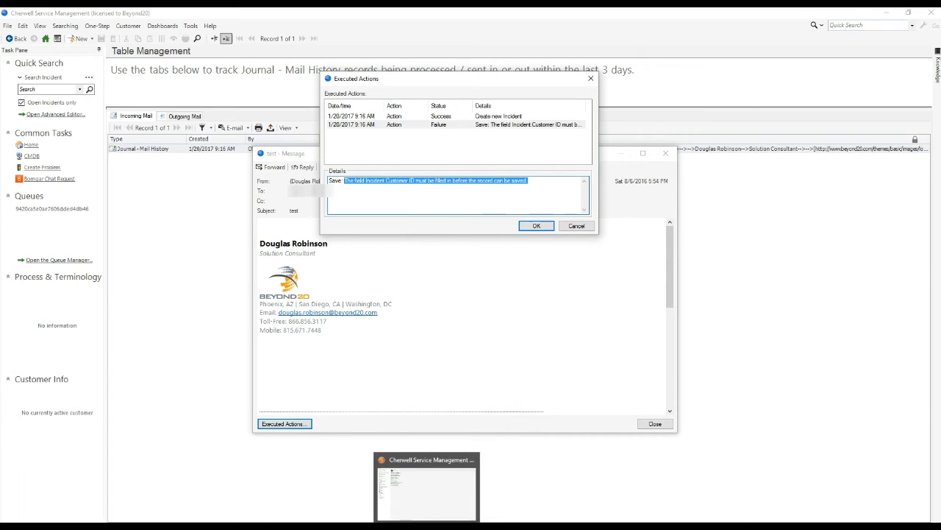
pyautogui.click(426, 486)
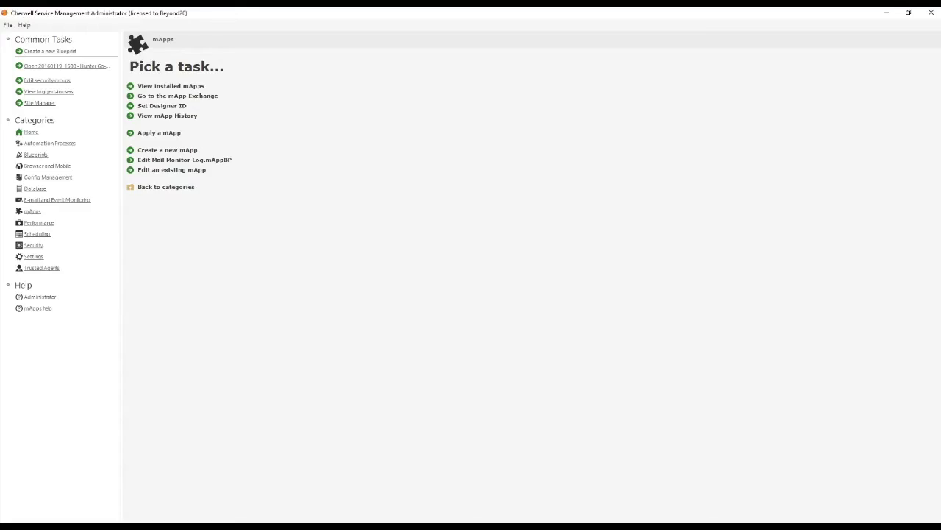
pyautogui.click(89, 202)
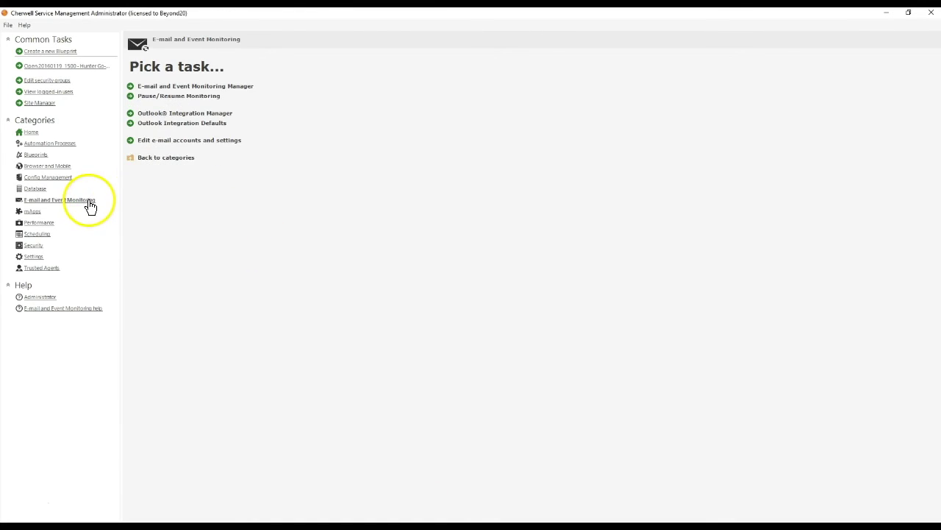
pyautogui.click(169, 88)
pyautogui.click(400, 161)
pyautogui.rightClick(401, 158)
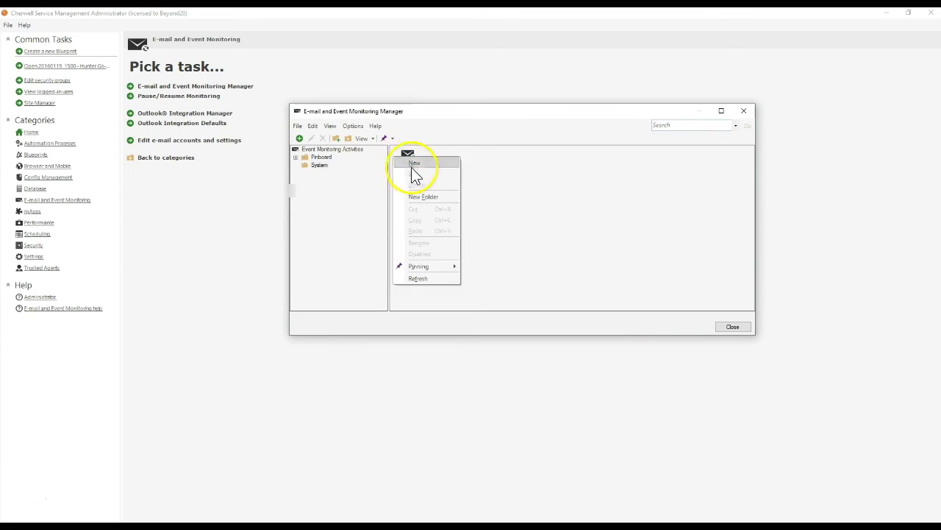
pyautogui.click(410, 164)
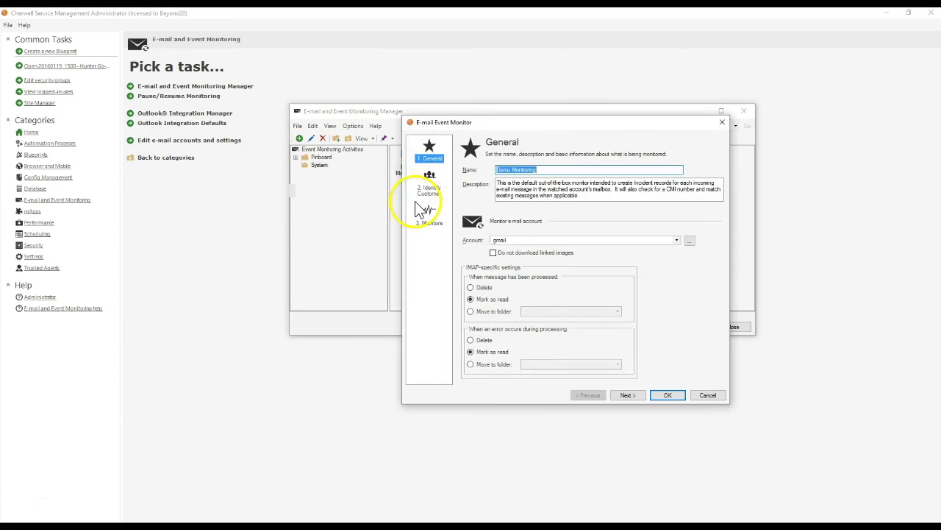
# Enable a default customer for unidentified senders in the monitor's customer identification settings, choose Default Customer, and save the monitor.
pyautogui.click(431, 218)
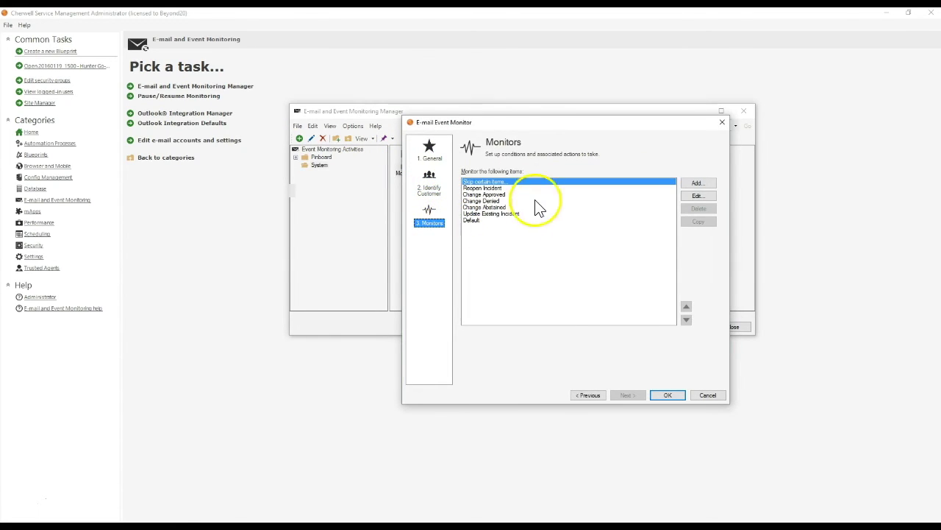
pyautogui.click(432, 184)
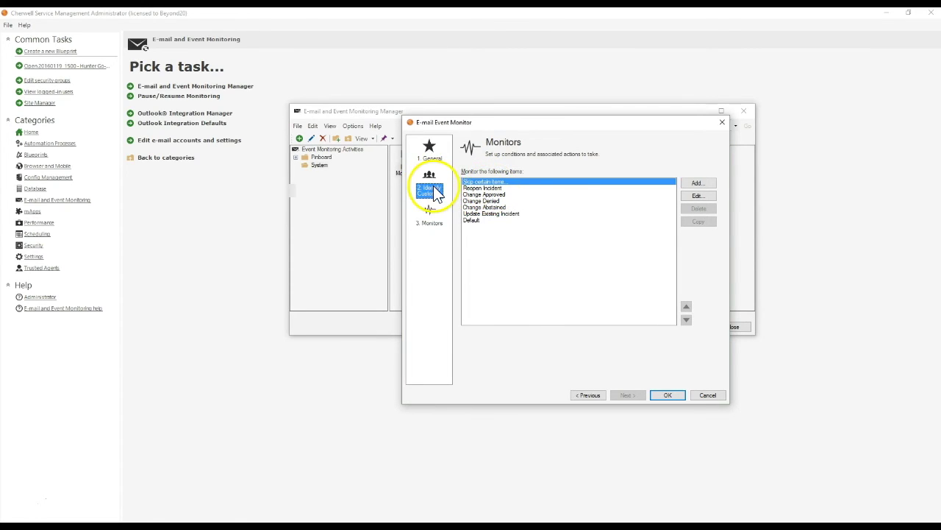
pyautogui.click(485, 287)
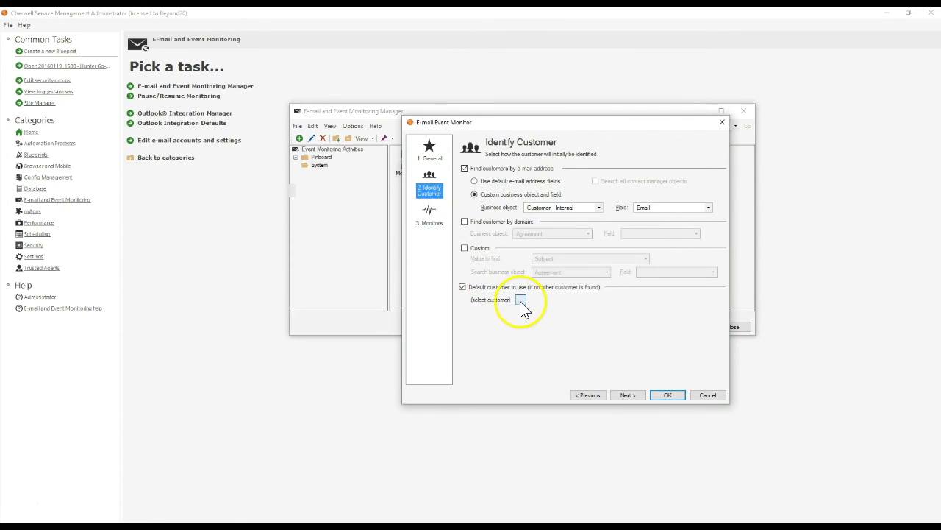
pyautogui.click(520, 300)
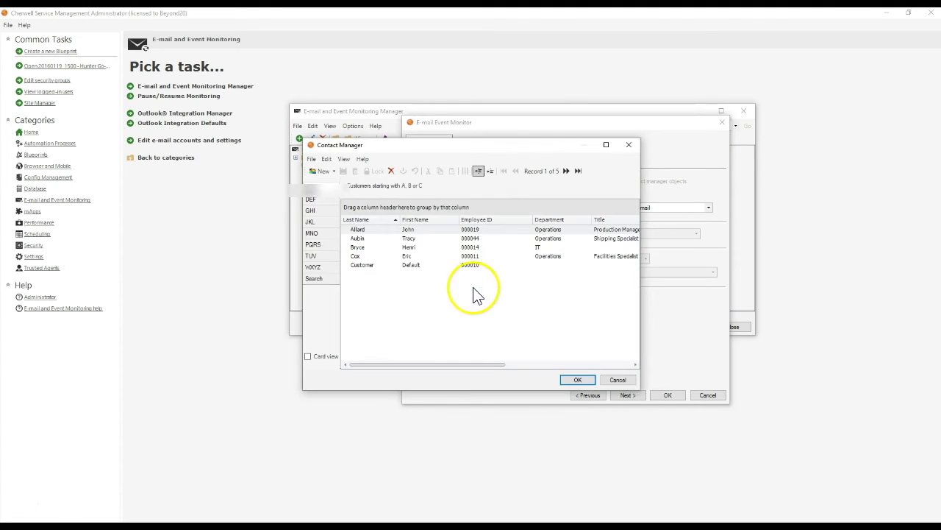
pyautogui.doubleClick(382, 267)
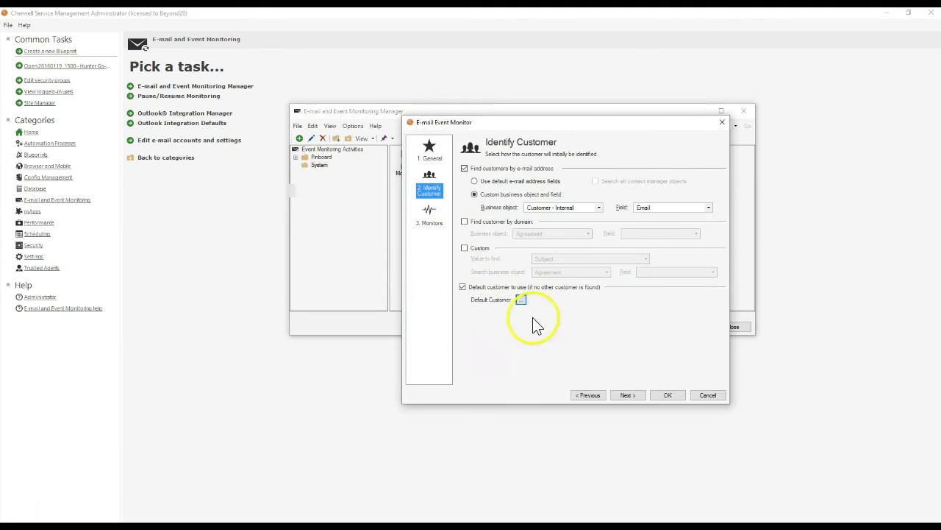
pyautogui.click(665, 397)
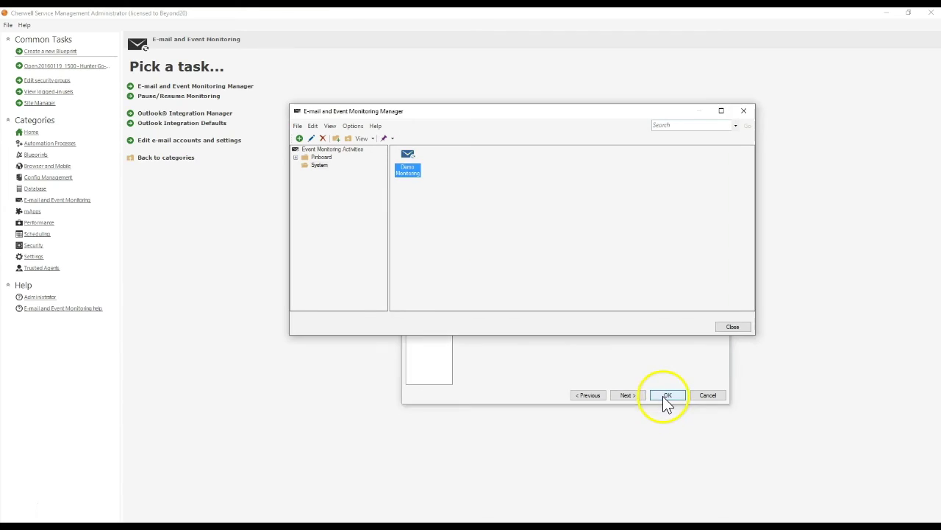
# Switch to Gmail, mark the test message in the Cherwell Emails label as unread, and refresh the list until the message is processed.
pyautogui.click(158, 511)
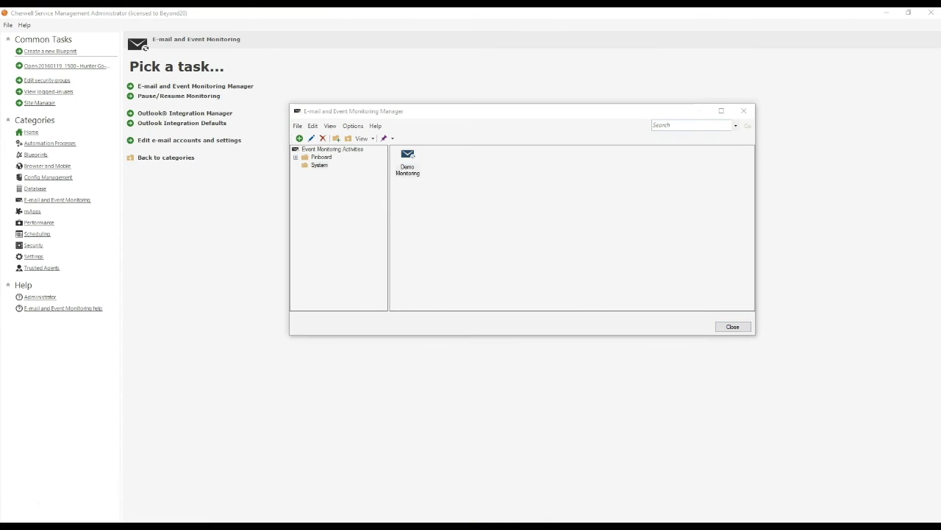
pyautogui.click(832, 388)
pyautogui.moveTo(940, 88); pyautogui.dragTo(454, 90)
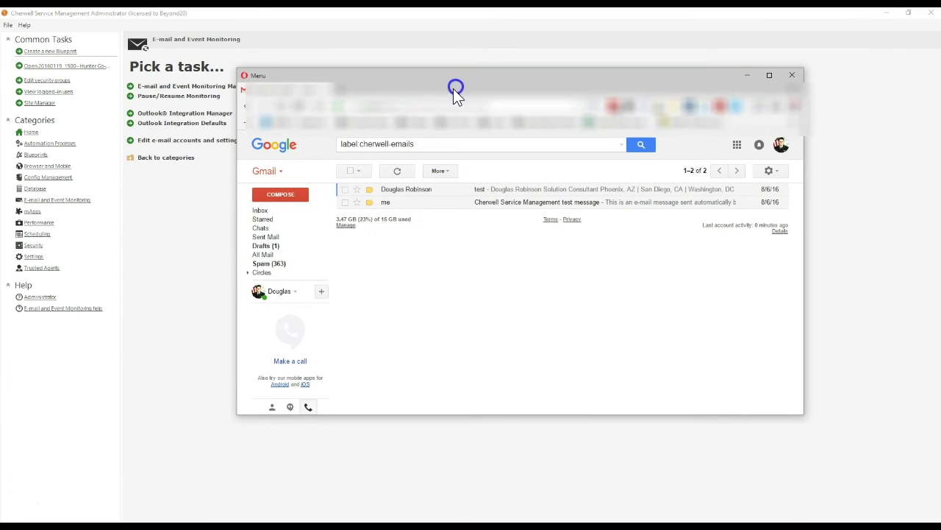
pyautogui.click(399, 195)
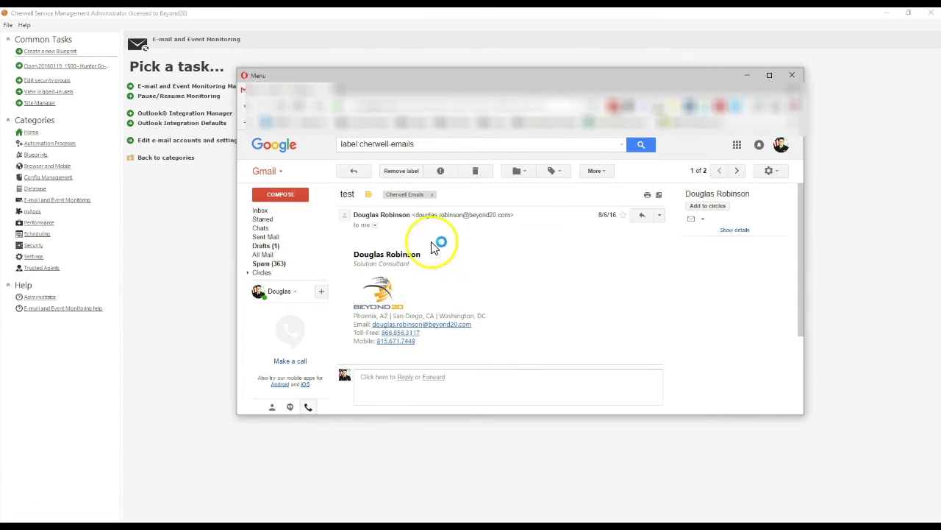
pyautogui.click(660, 215)
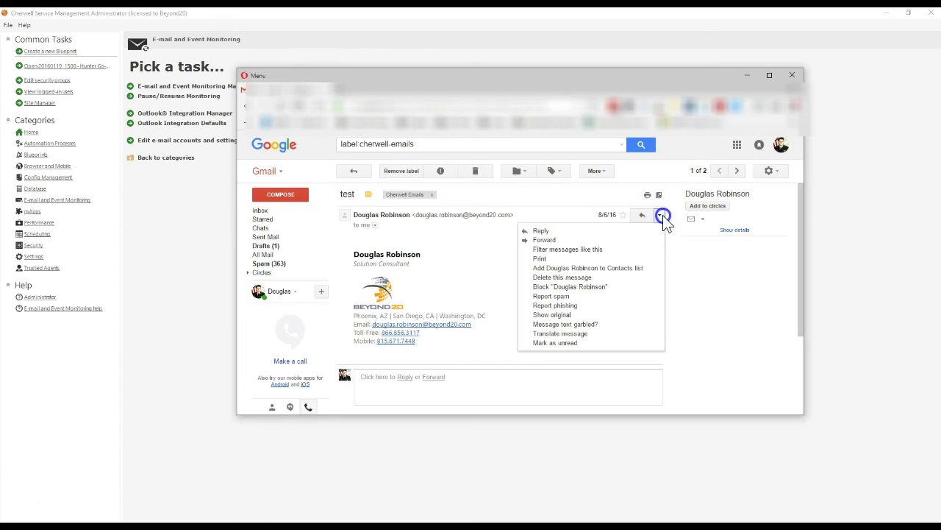
pyautogui.click(547, 342)
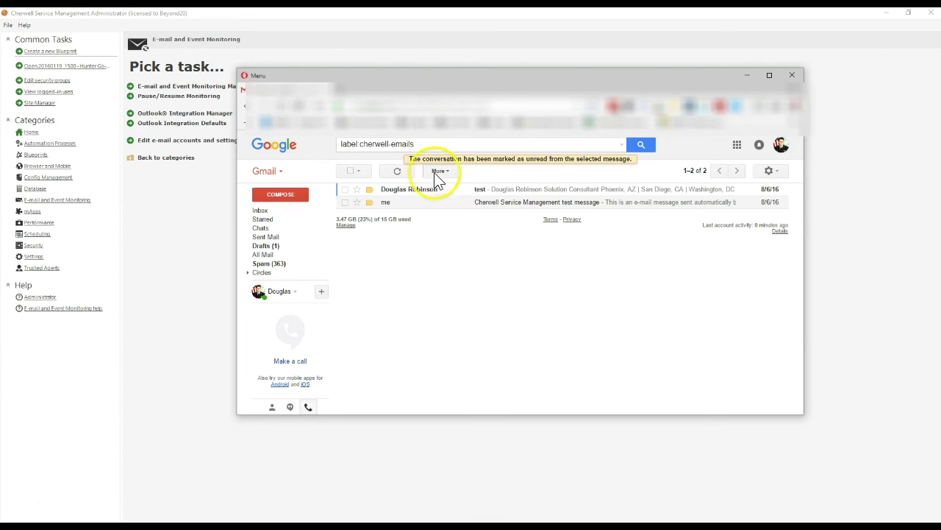
pyautogui.click(397, 171)
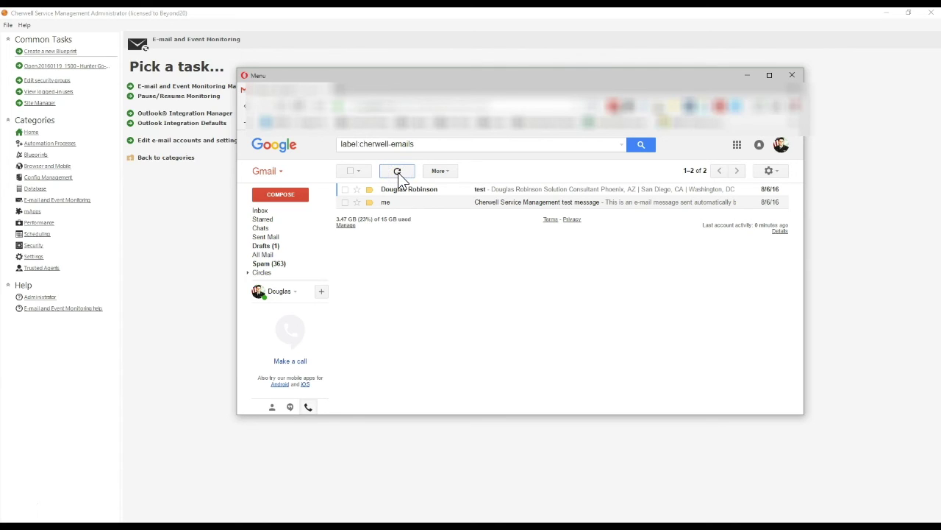
pyautogui.click(398, 172)
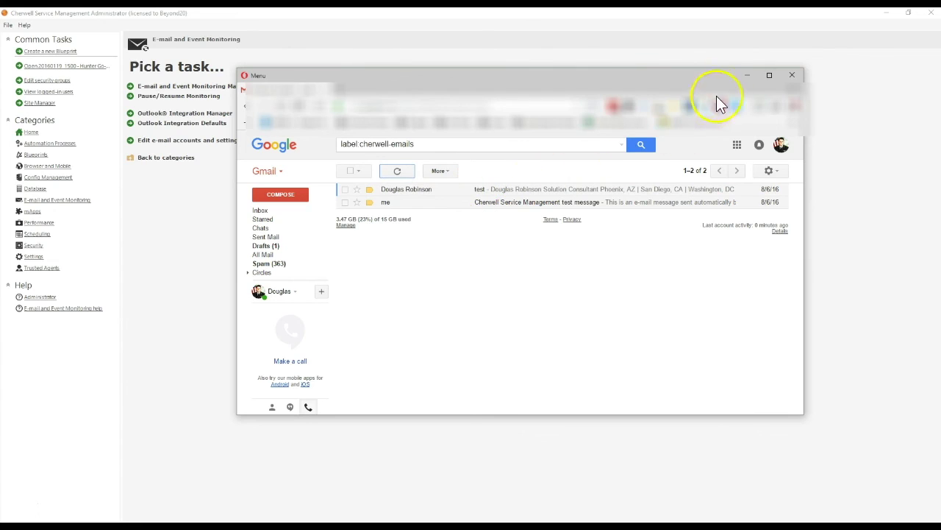
pyautogui.click(746, 75)
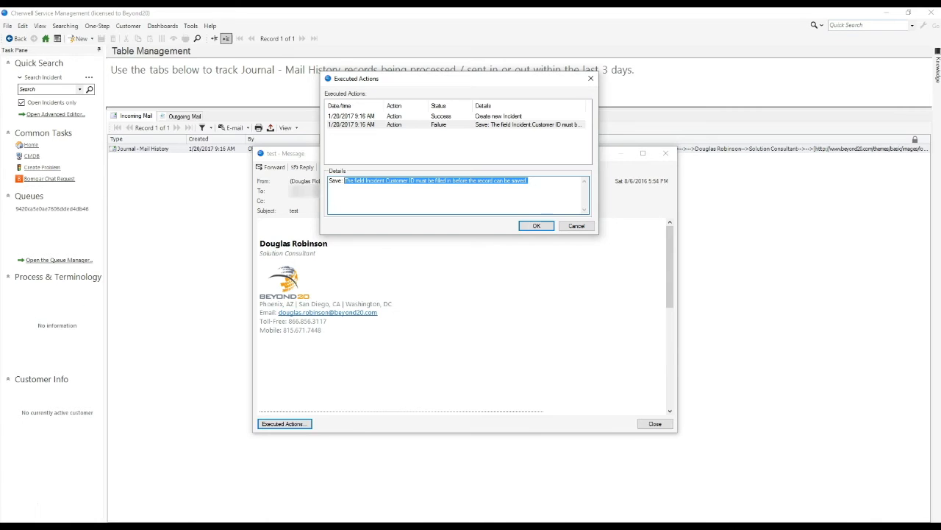
# Back in the Cherwell Service Management client, close the old message and open the executed actions of the newest incoming mail record.
pyautogui.click(581, 226)
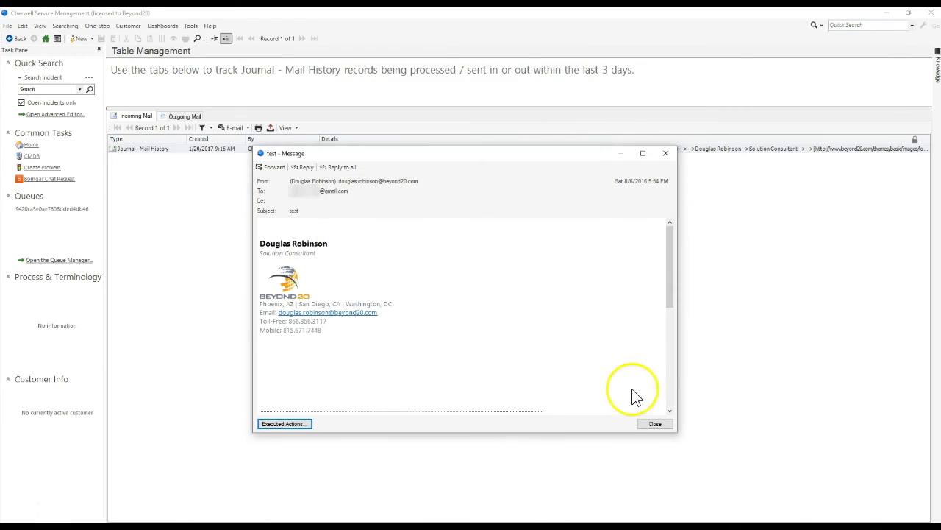
pyautogui.click(653, 423)
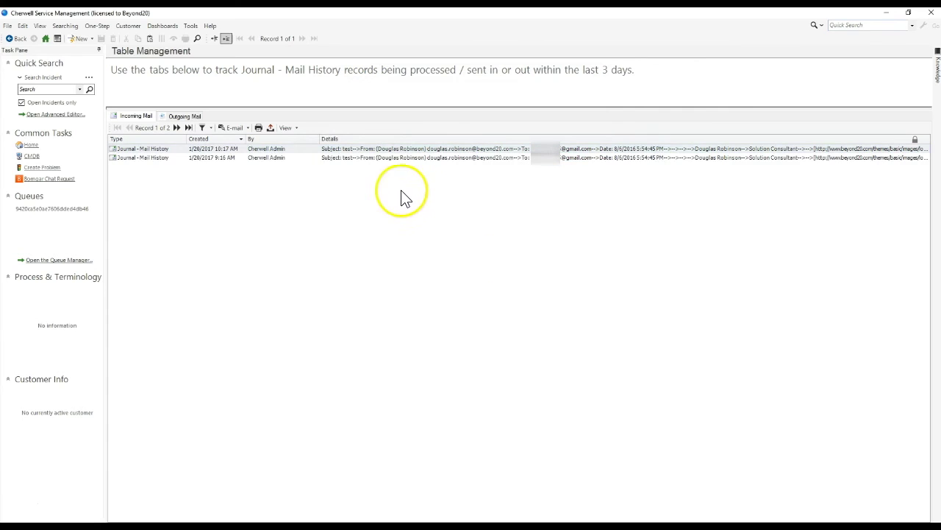
pyautogui.click(231, 128)
pyautogui.click(308, 401)
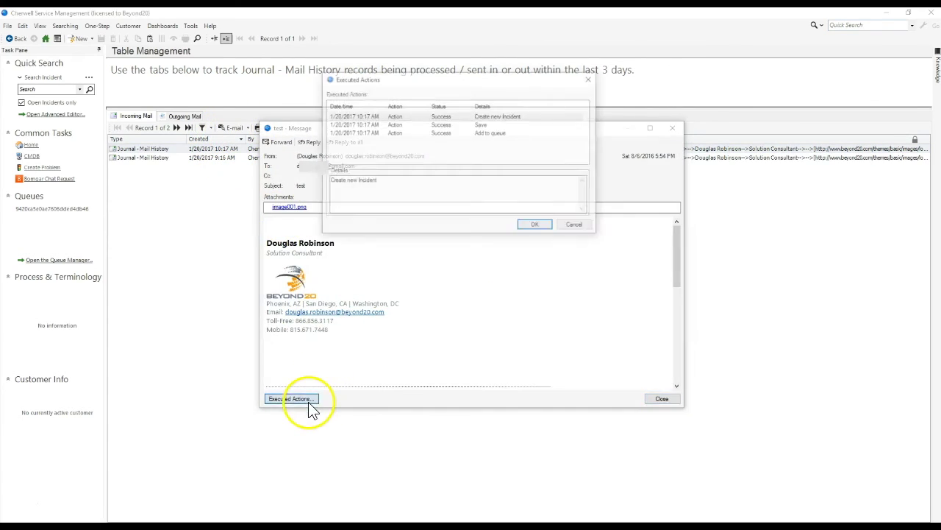
# Examine the Create new Incident, Save and Add to queue actions, and close the message.
pyautogui.click(484, 118)
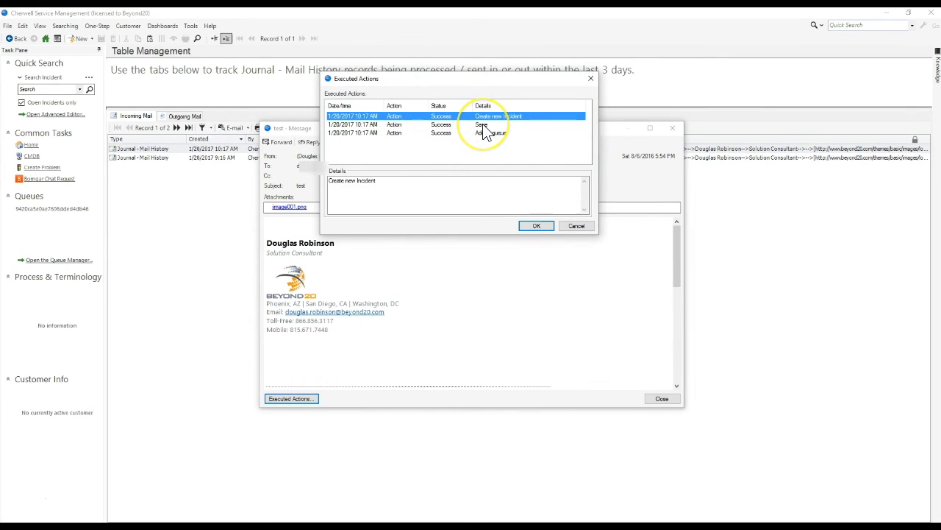
pyautogui.click(484, 125)
pyautogui.click(486, 133)
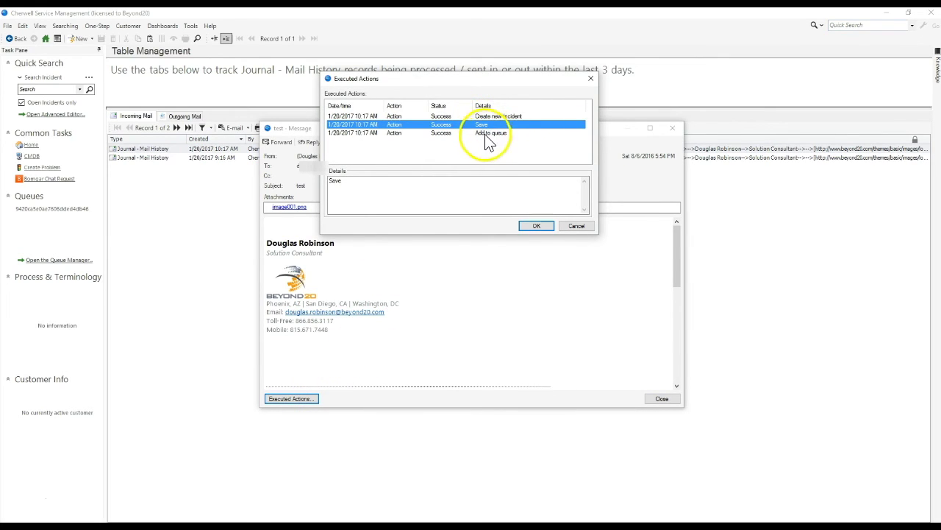
pyautogui.click(576, 226)
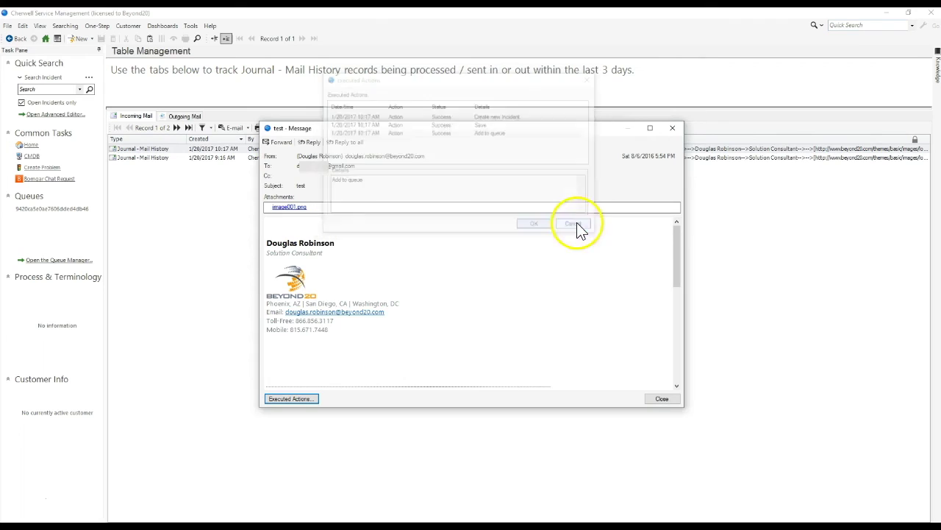
pyautogui.click(661, 399)
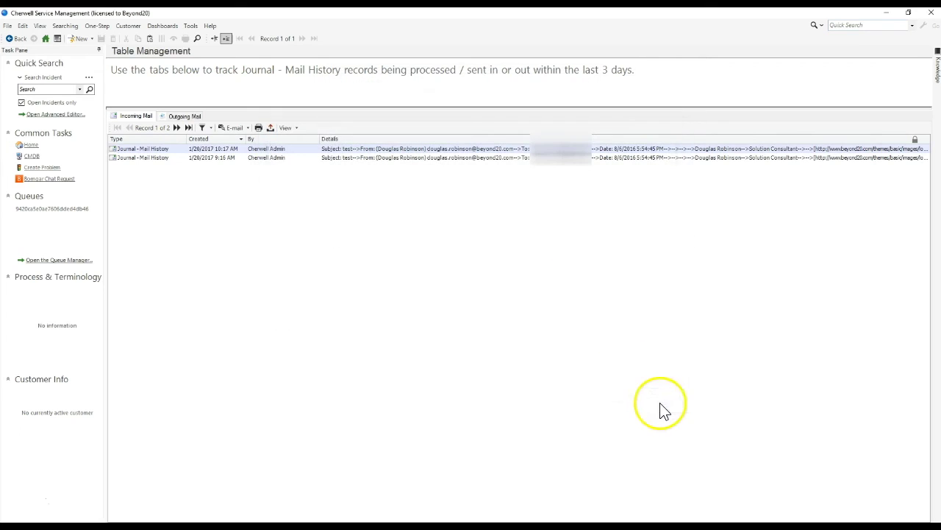
# Return to the home dashboard, open the incident created from the test e-mail, and examine its description.
pyautogui.click(45, 38)
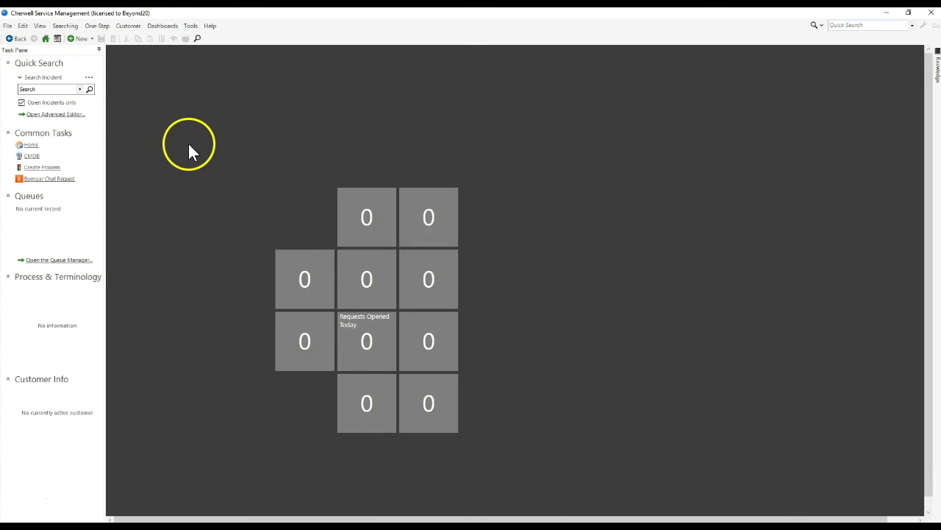
pyautogui.click(216, 149)
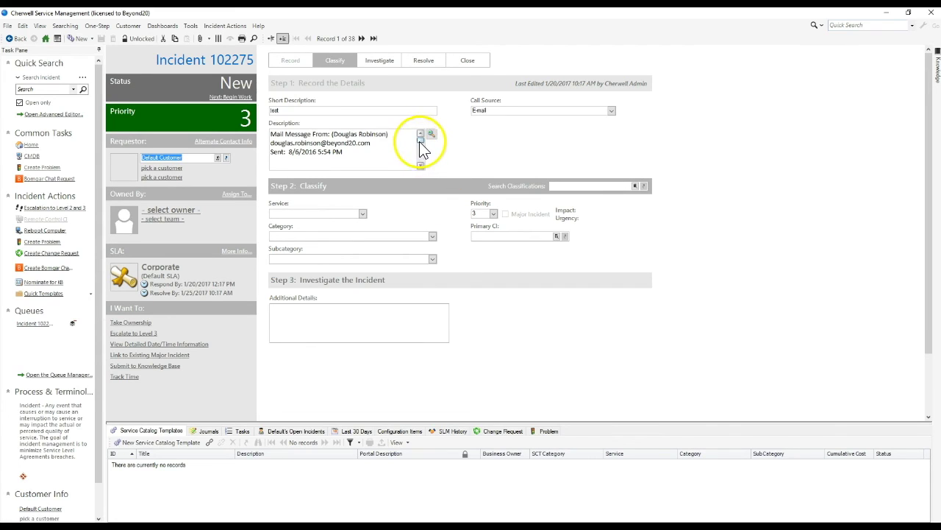
pyautogui.moveTo(421, 139)
pyautogui.mouseDown()
pyautogui.moveTo(420, 162)
pyautogui.moveTo(421, 139)
pyautogui.mouseUp()
pyautogui.click(403, 156)
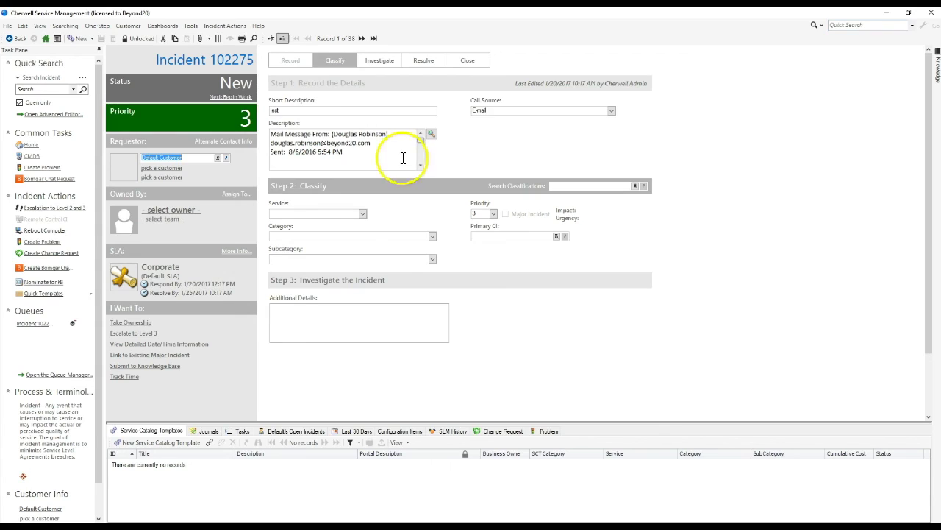